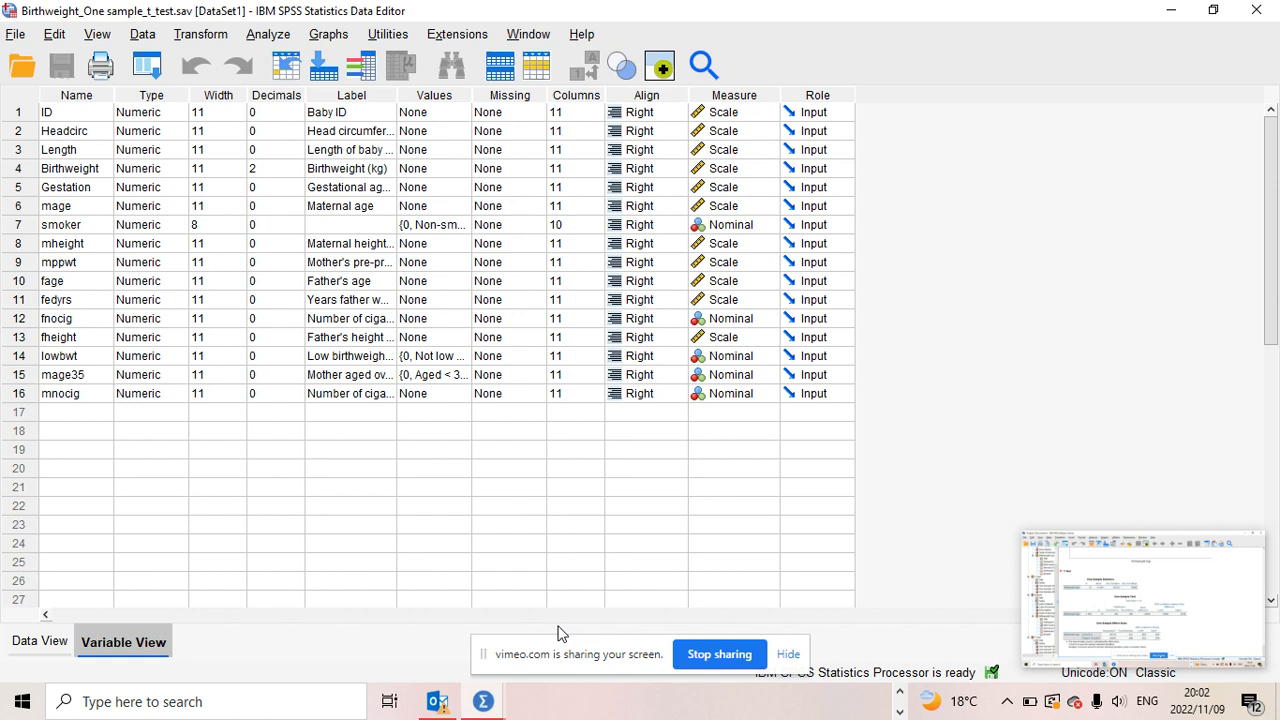
Look over the case data, return to the variable definitions and widen the Label column to fit the longer labels
{"action": "left_click", "coordinate": [29, 643]}
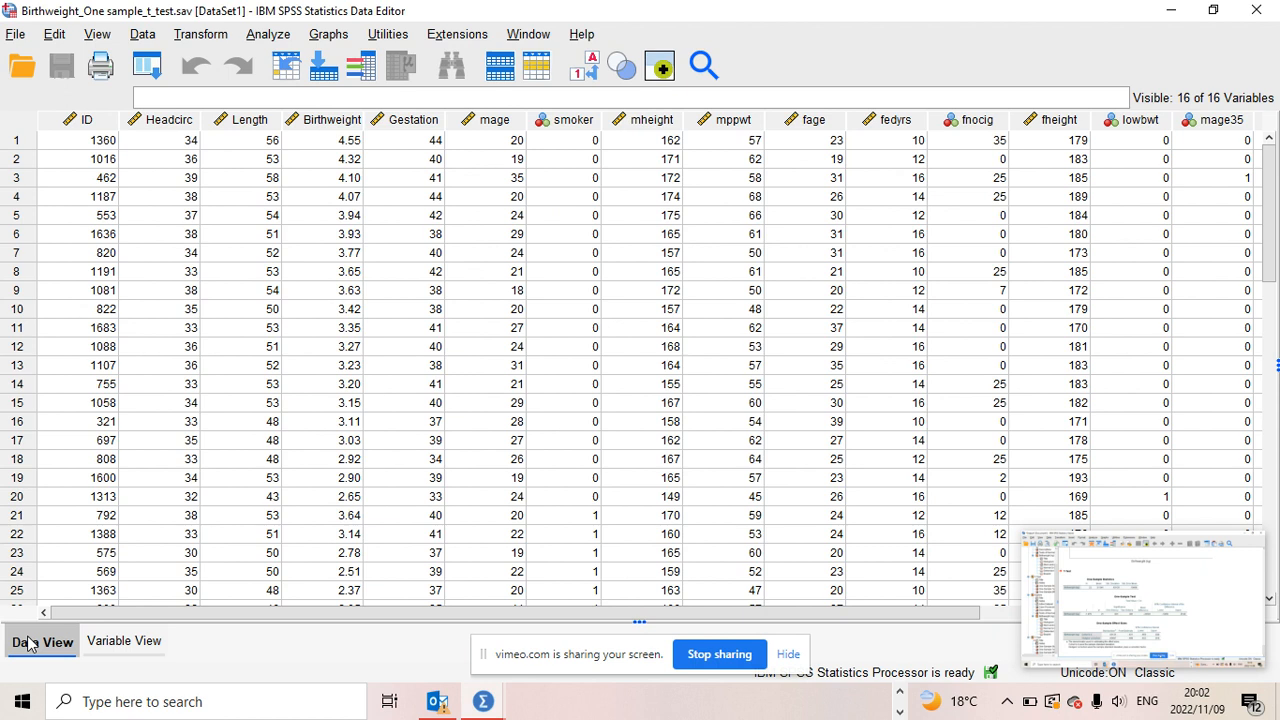
{"action": "left_click", "coordinate": [125, 648]}
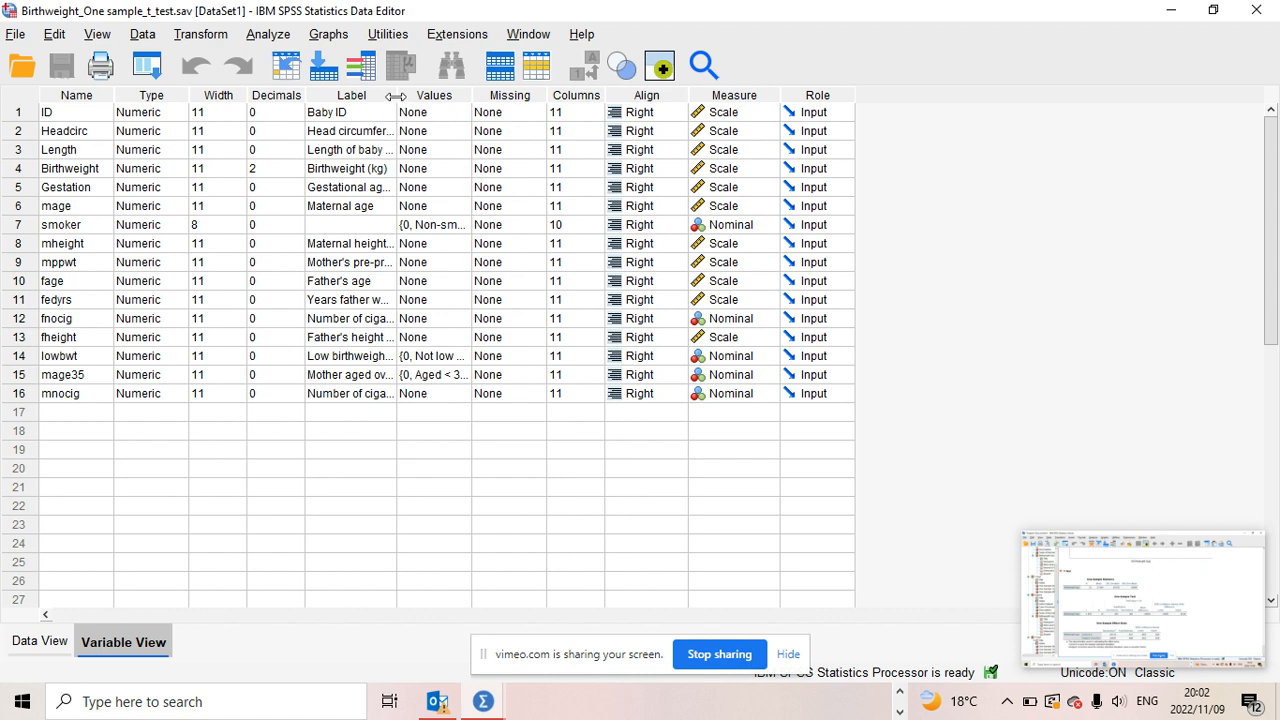
{"action": "left_click_drag", "start_coordinate": [397, 95], "coordinate": [519, 120]}
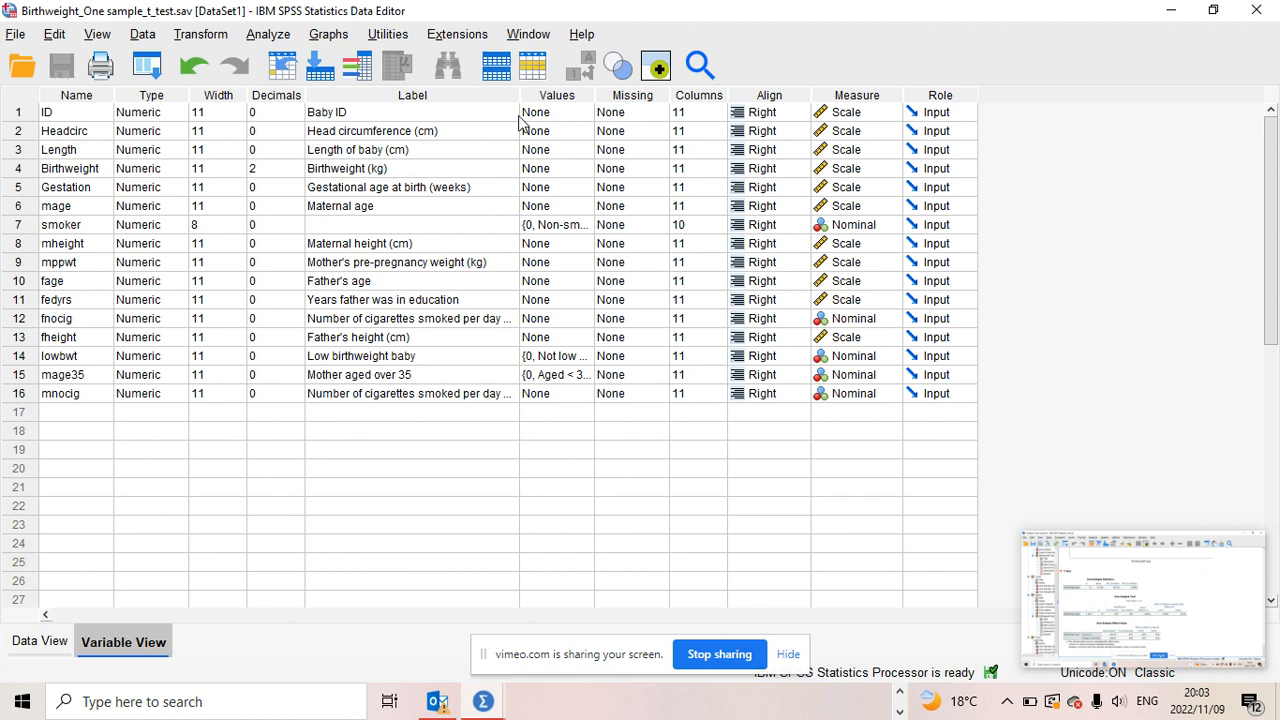
Give the smoker variable the label "smoker"
{"action": "left_click", "coordinate": [322, 225]}
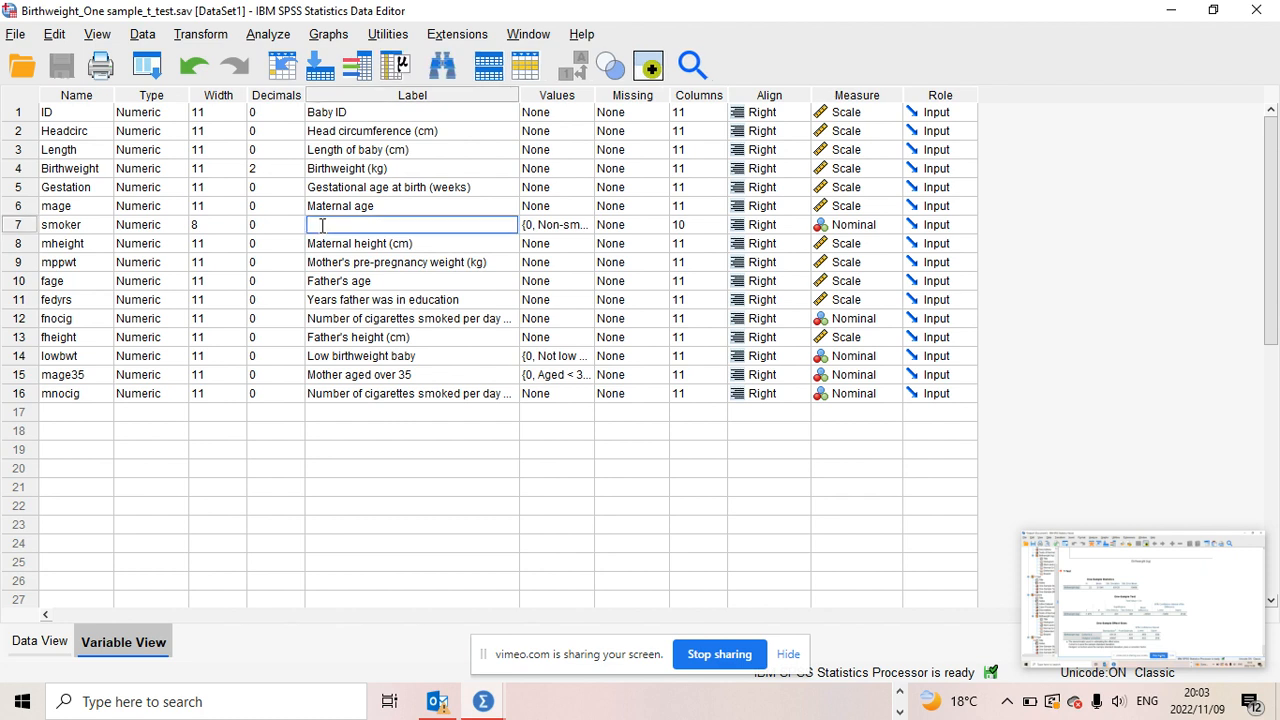
{"action": "type", "text": "smoker"}
{"action": "left_click", "coordinate": [581, 230]}
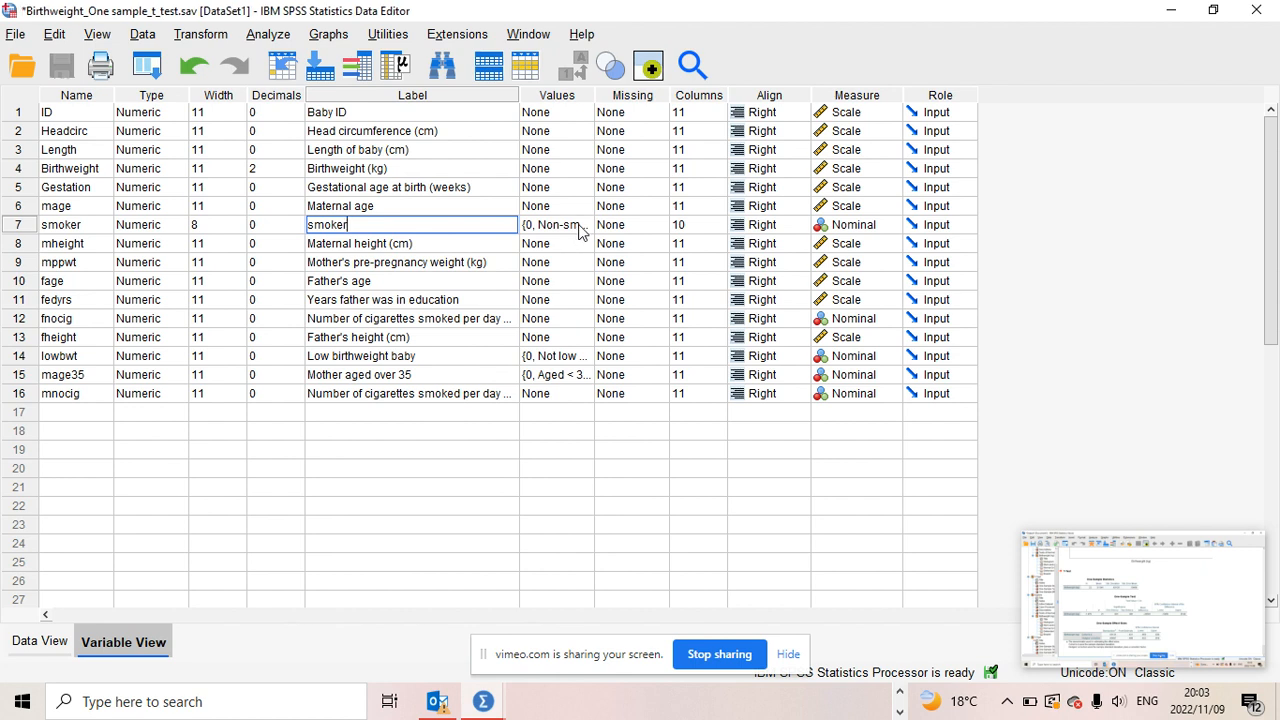
Examine the value labels defined for the smoker, lowbwt and mage35 variables
{"action": "left_click", "coordinate": [583, 226]}
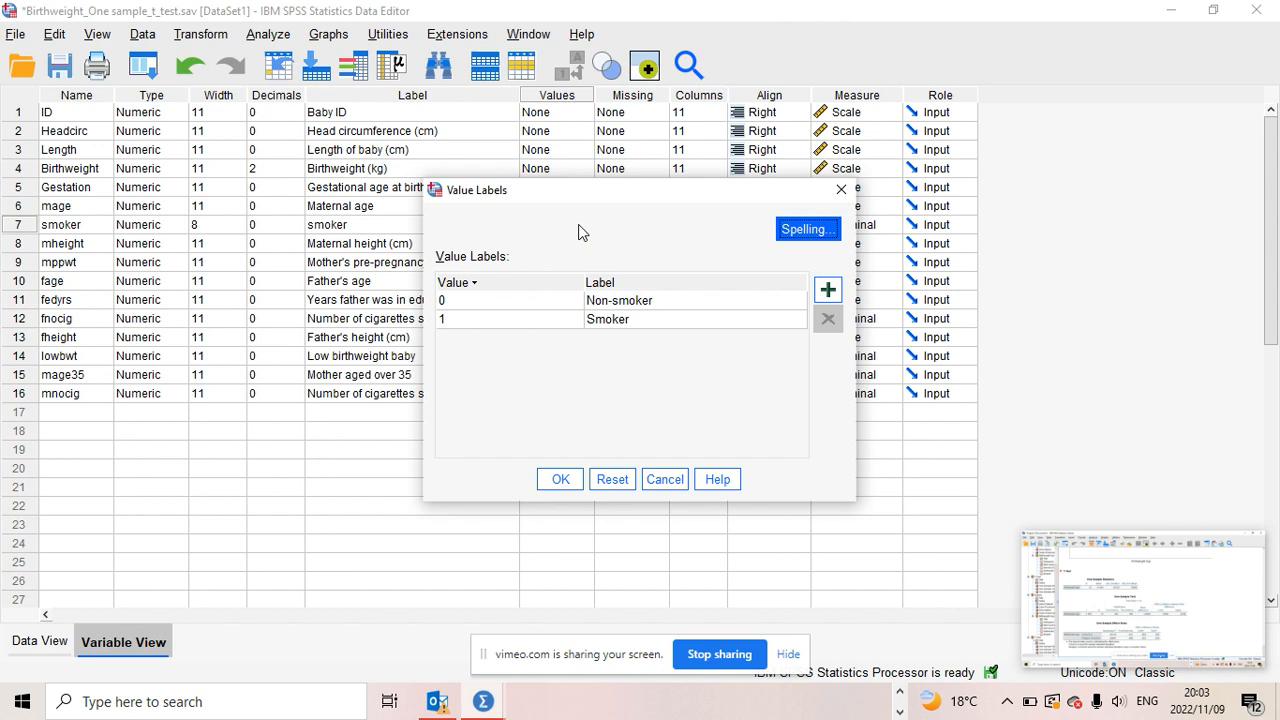
{"action": "left_click", "coordinate": [845, 188]}
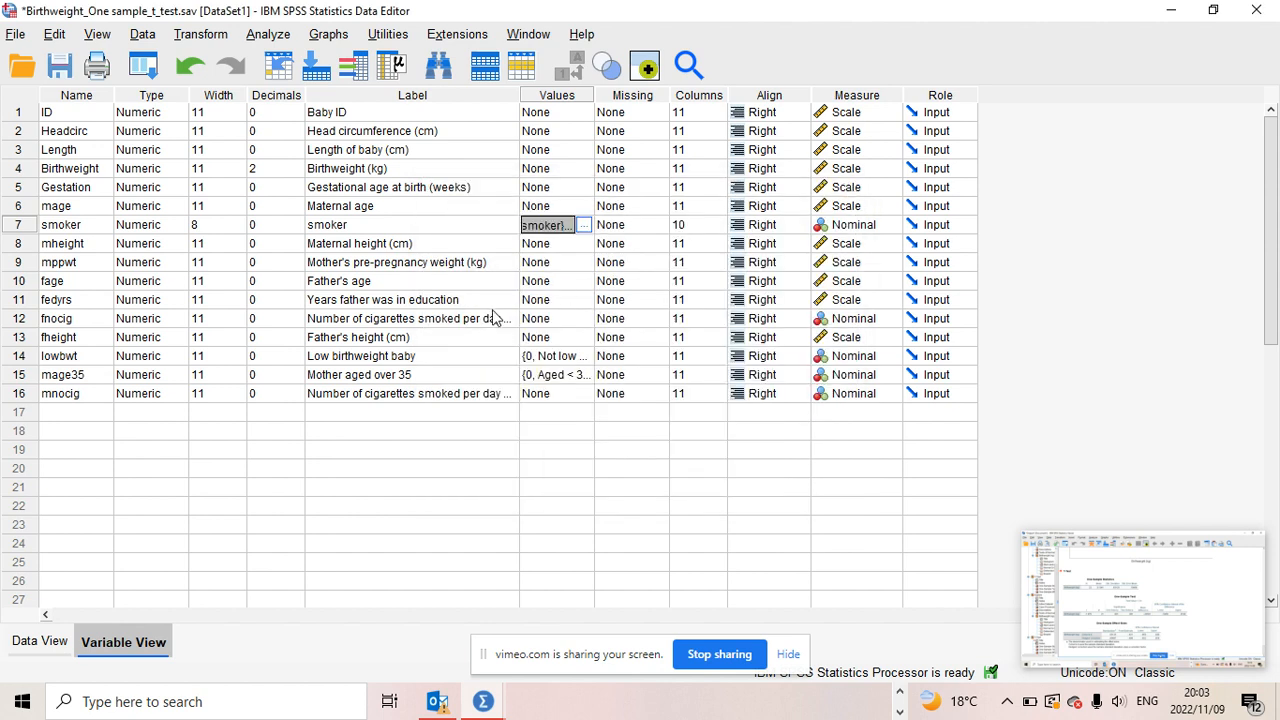
{"action": "double_click", "coordinate": [587, 360]}
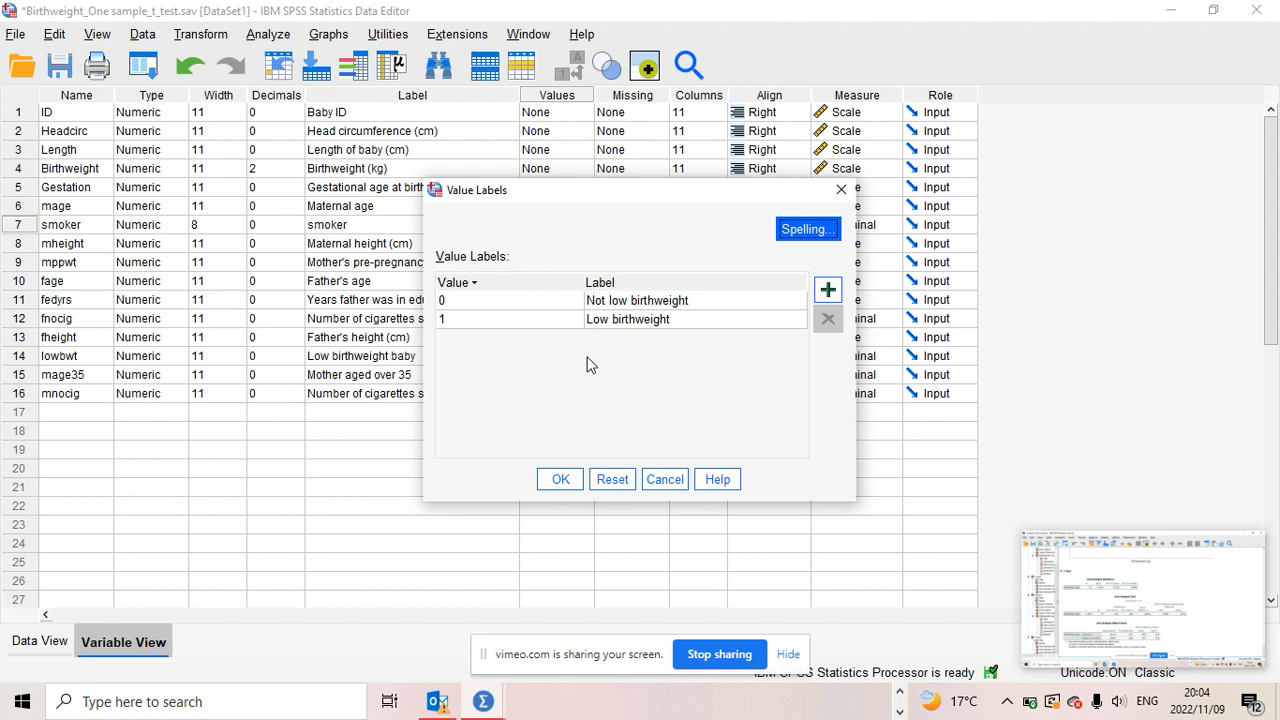
{"action": "left_click", "coordinate": [557, 478]}
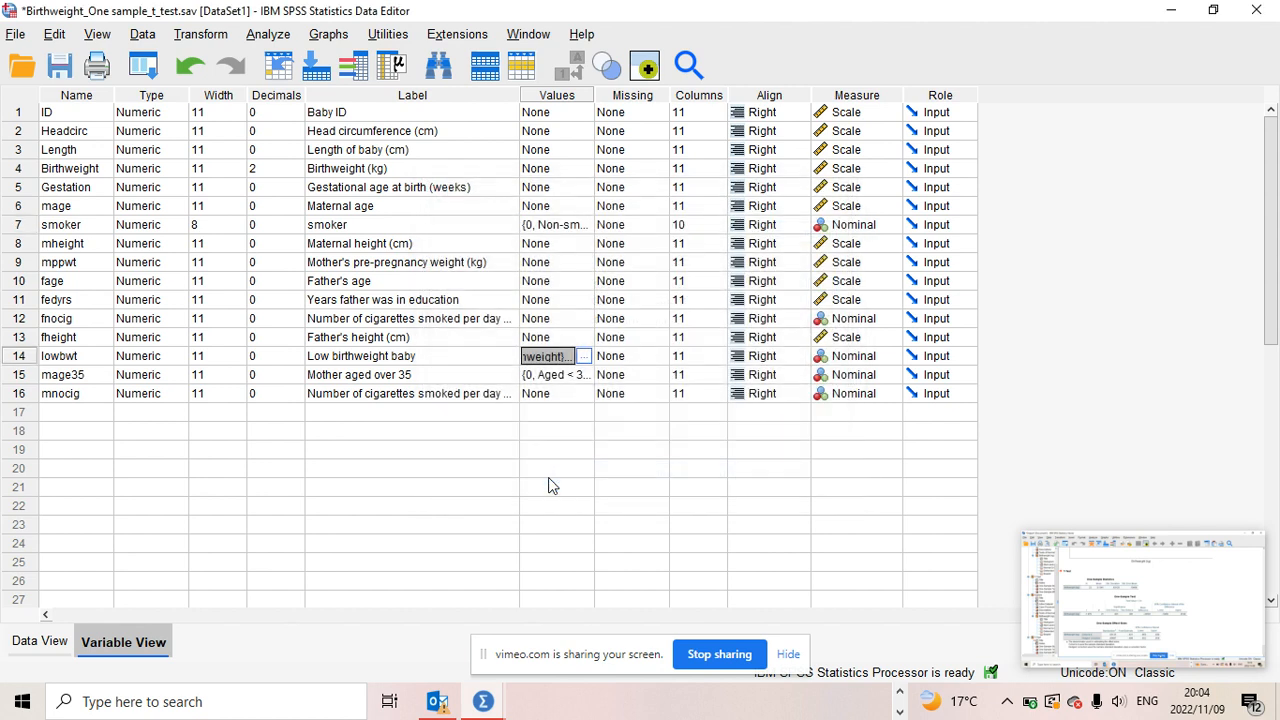
{"action": "double_click", "coordinate": [587, 376]}
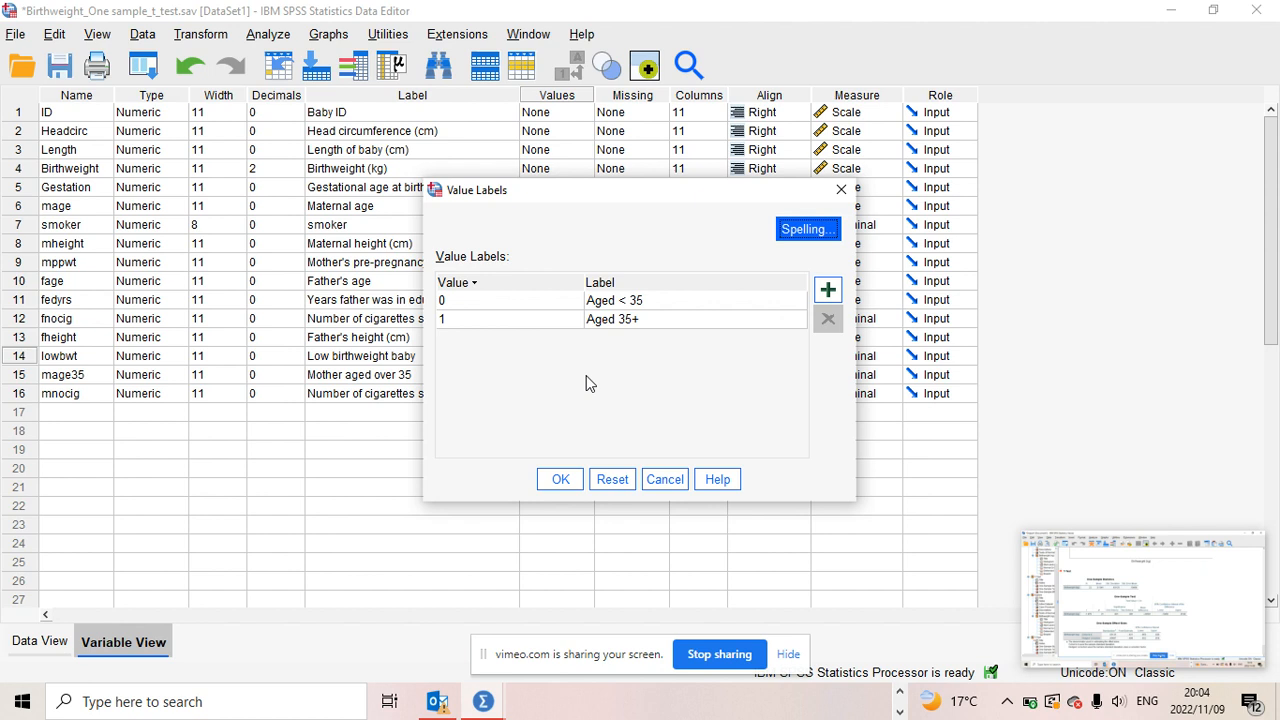
{"action": "left_click", "coordinate": [560, 480]}
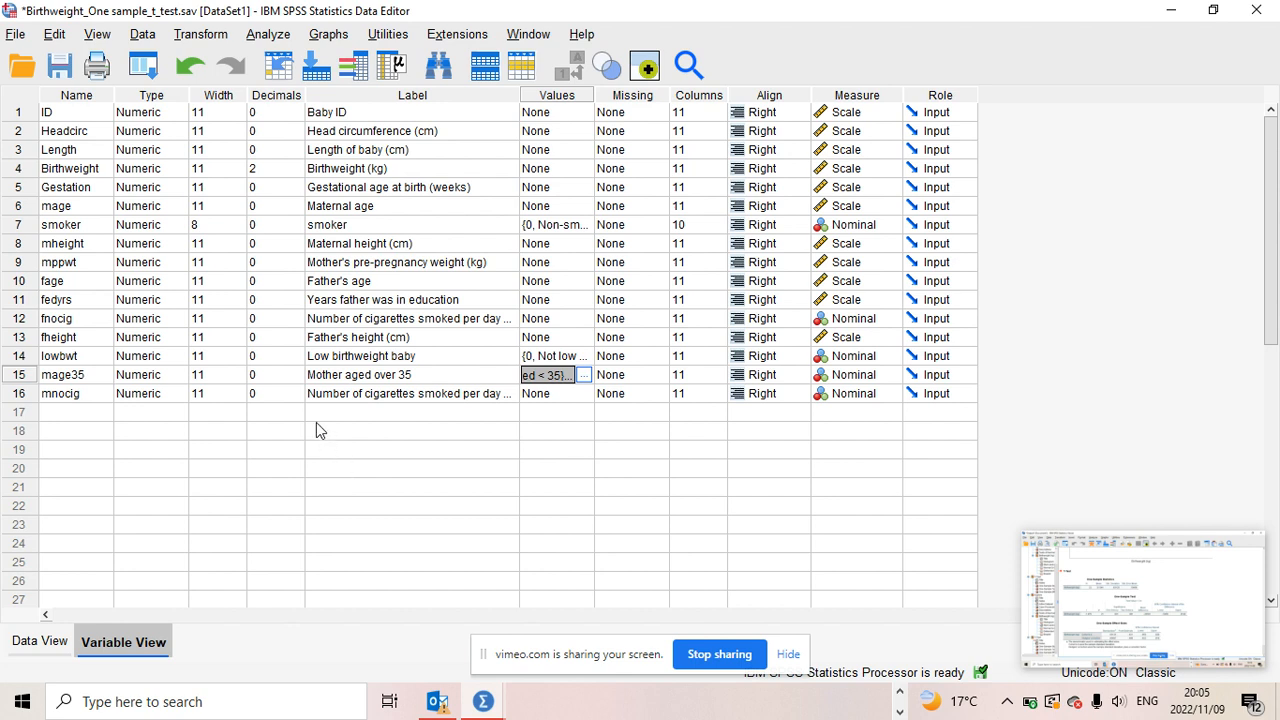
Set Select Cases to keep only cases that satisfy a condition and open that condition for editing
{"action": "left_click", "coordinate": [141, 36]}
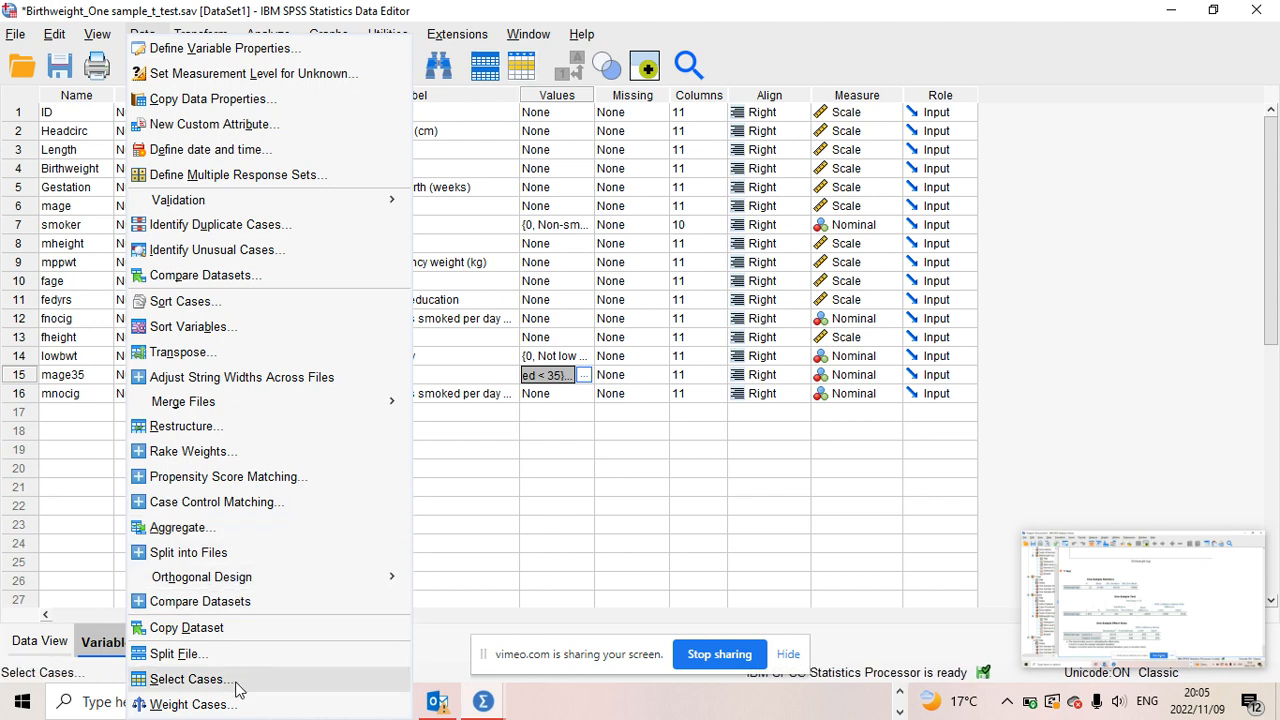
{"action": "left_click", "coordinate": [190, 679]}
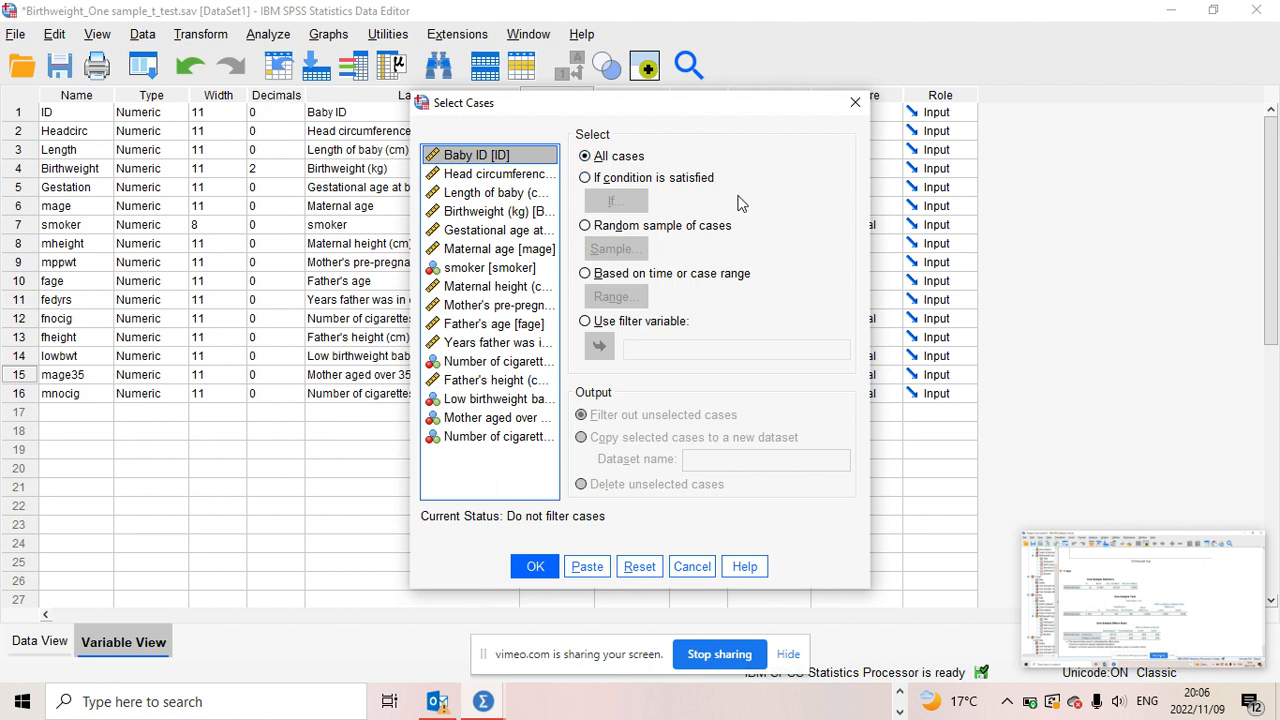
{"action": "left_click", "coordinate": [586, 179]}
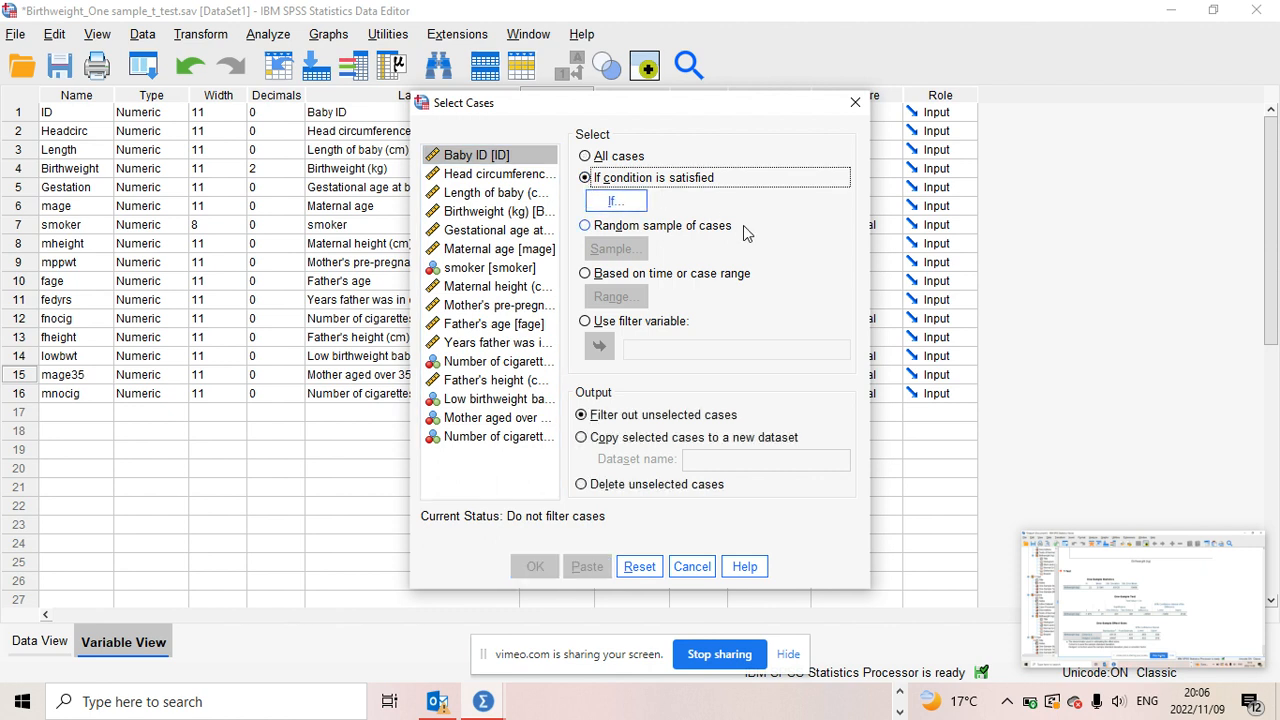
{"action": "left_click", "coordinate": [617, 202]}
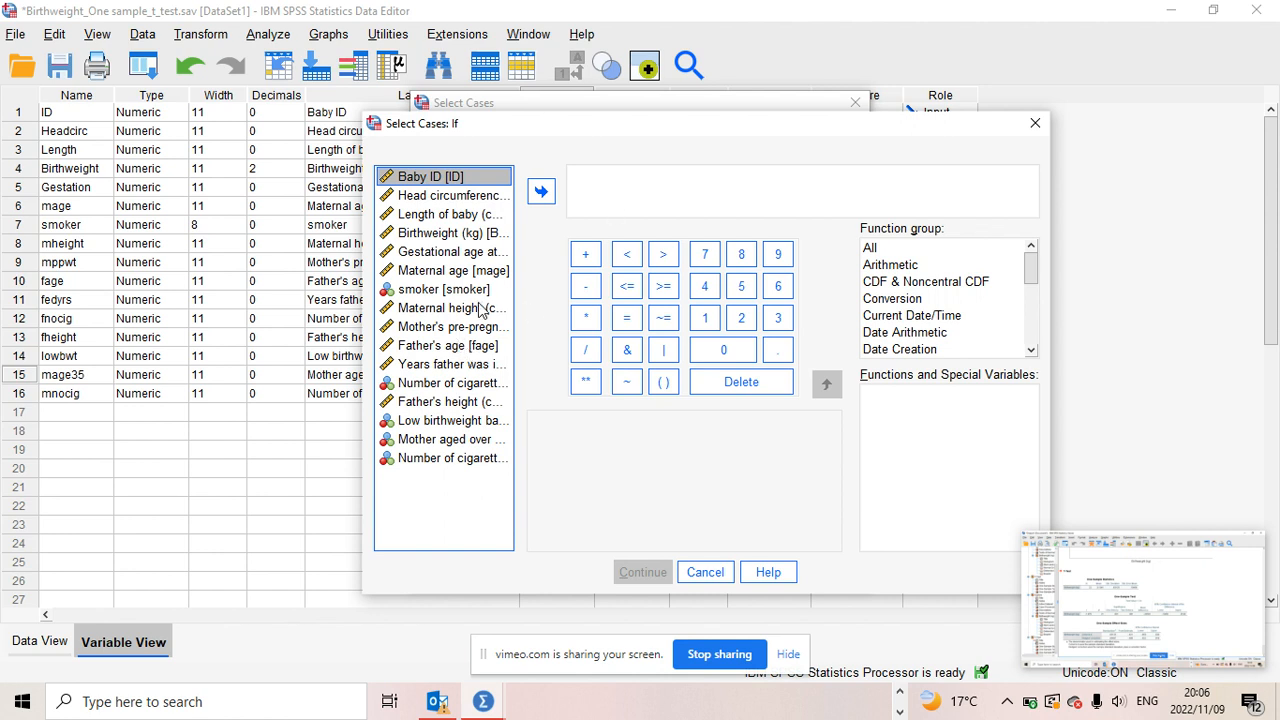
{"action": "left_click", "coordinate": [455, 235]}
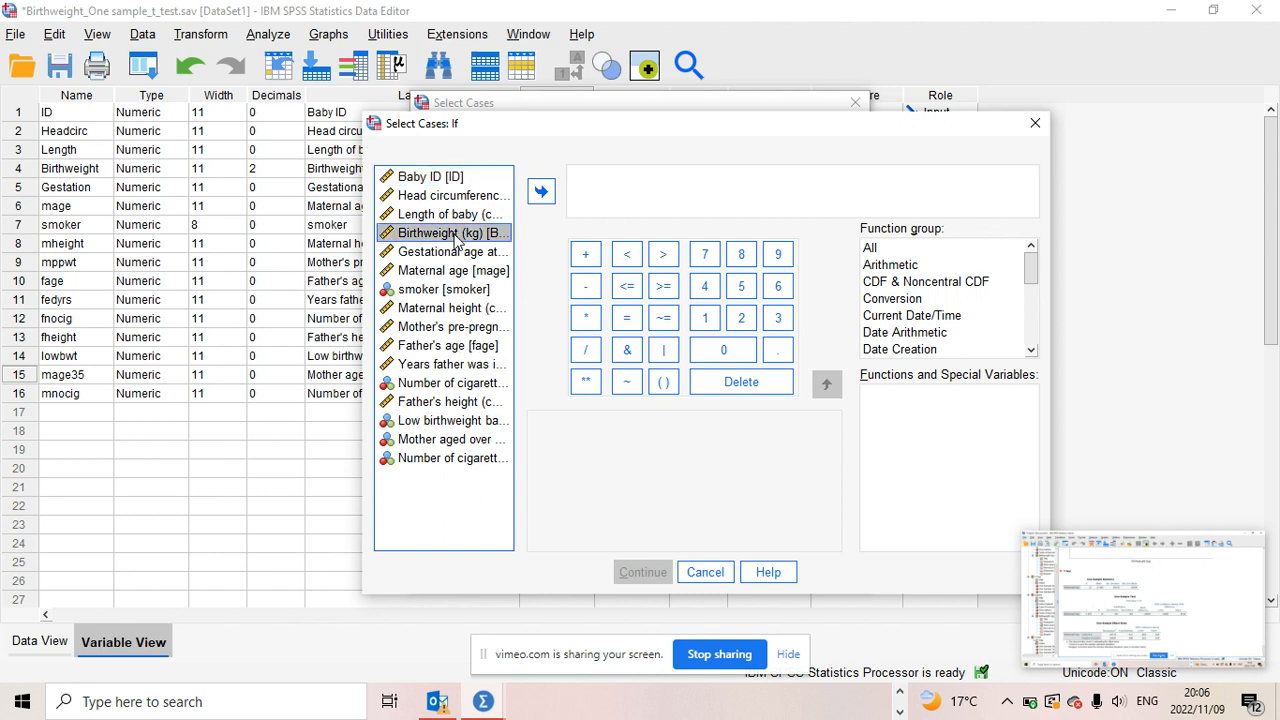
{"action": "left_click", "coordinate": [542, 193]}
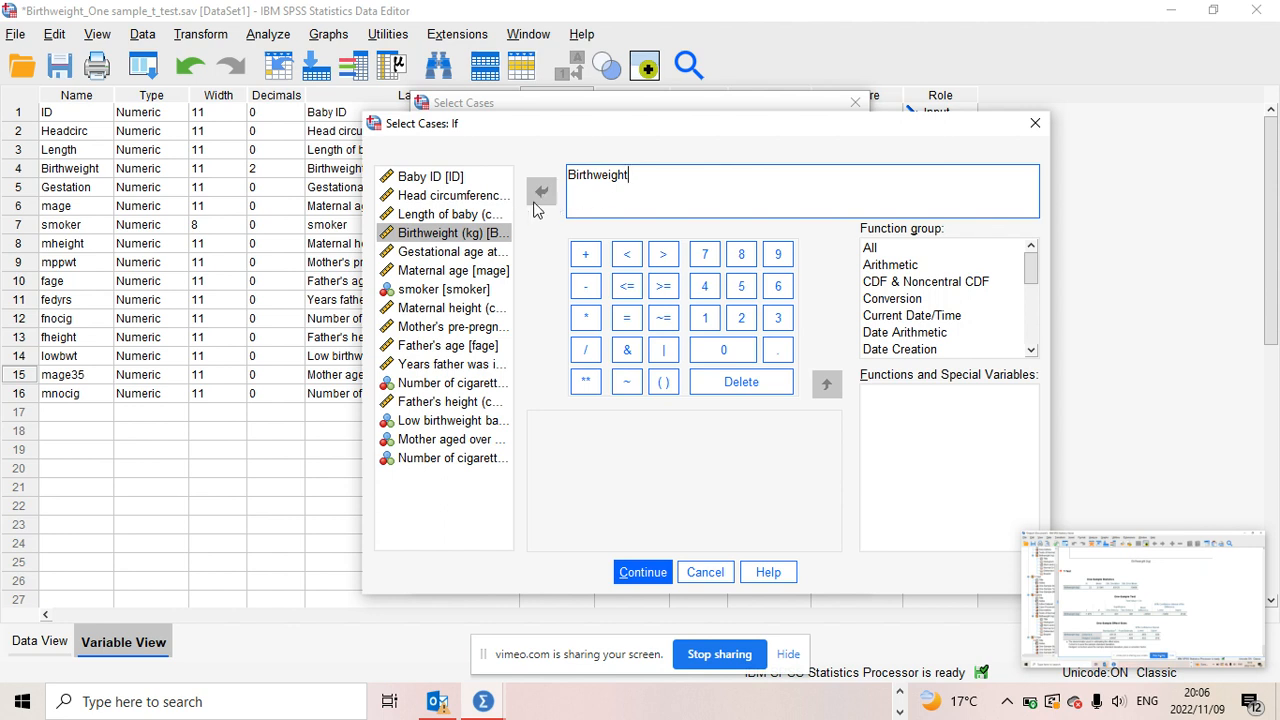
{"action": "left_click", "coordinate": [496, 234]}
{"action": "left_click", "coordinate": [540, 192]}
{"action": "left_click_drag", "start_coordinate": [704, 174], "coordinate": [570, 174]}
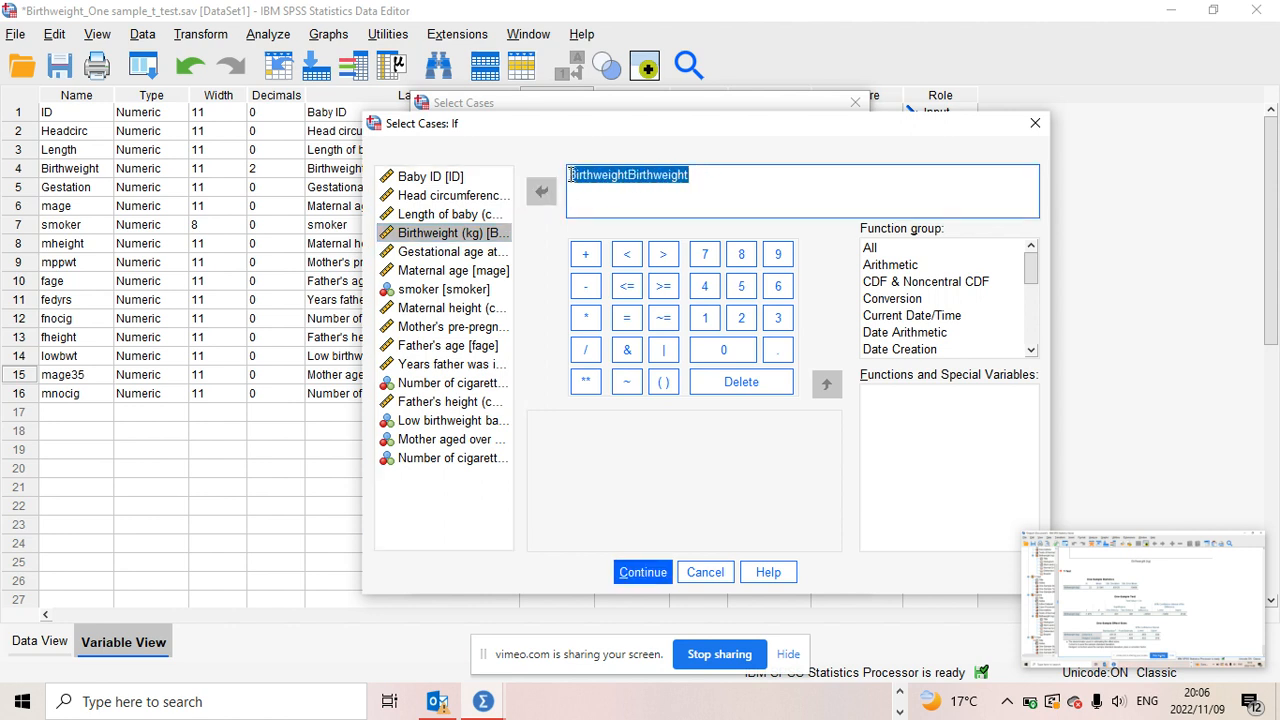
{"action": "key", "text": "BackSpace"}
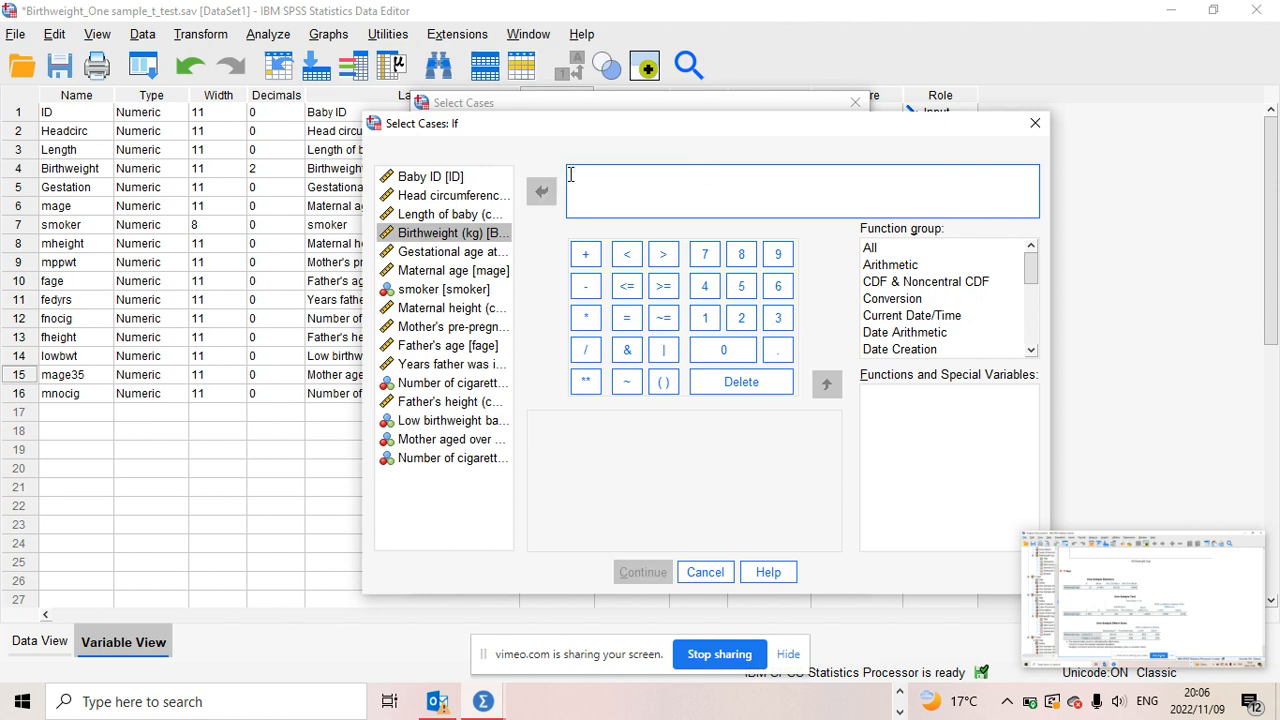
Define the case selection condition as smoker=1
{"action": "left_click", "coordinate": [440, 289]}
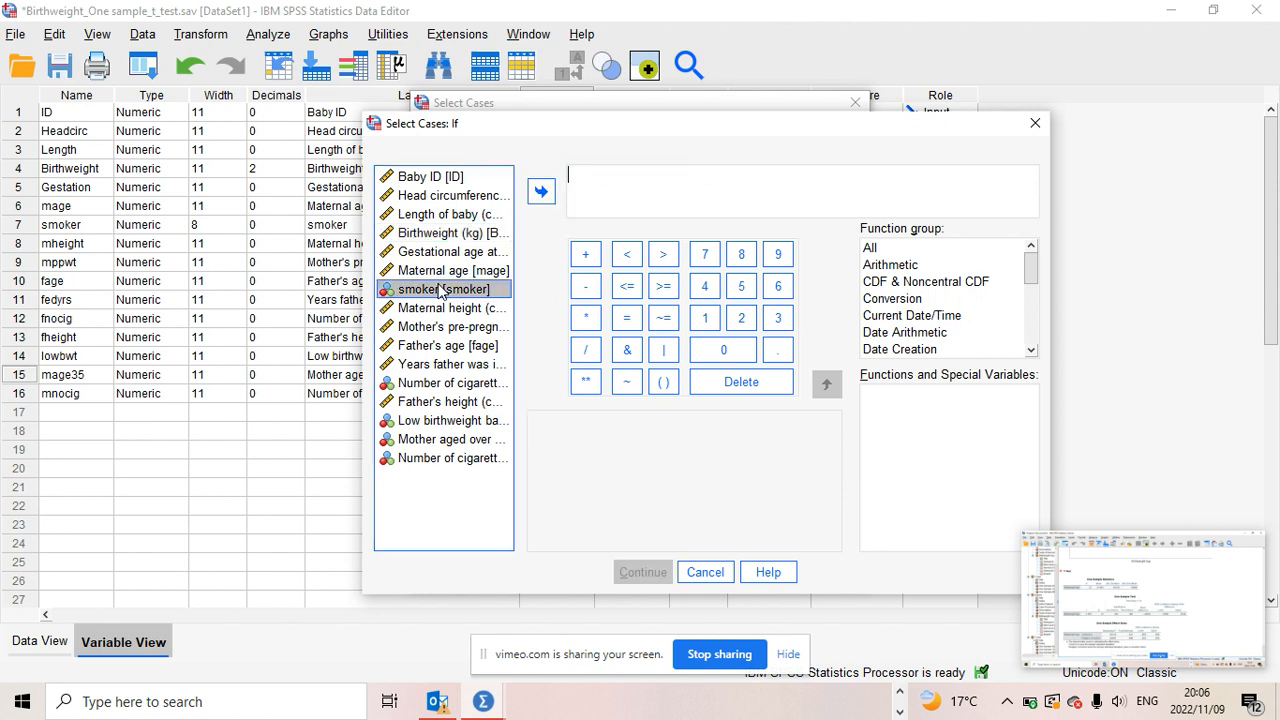
{"action": "left_click", "coordinate": [540, 193]}
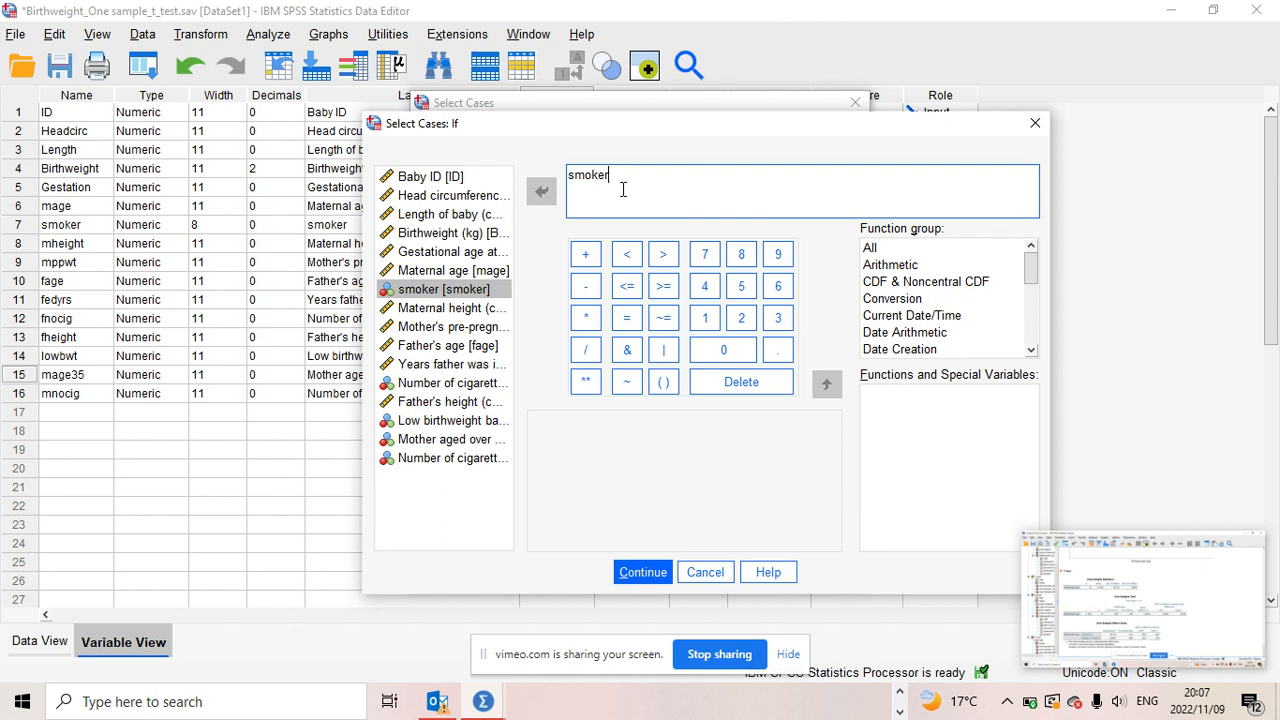
{"action": "type", "text": "=1"}
{"action": "left_click", "coordinate": [639, 572]}
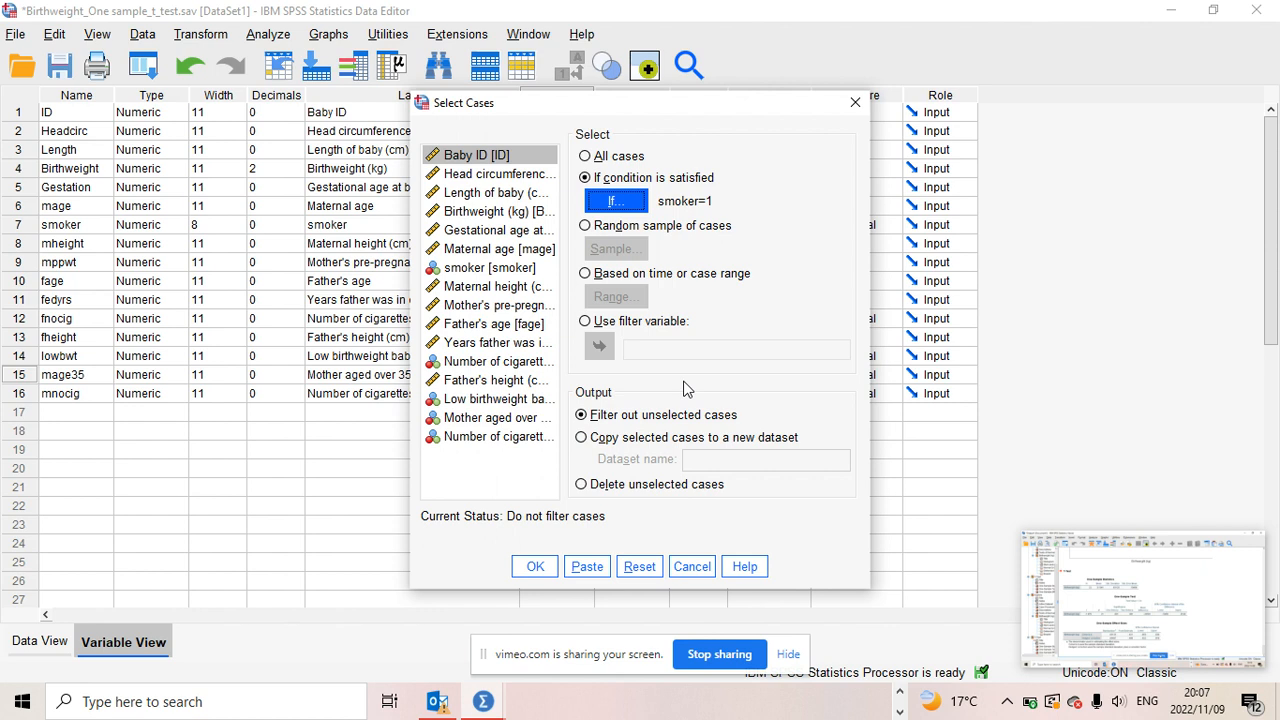
Copy the selected cases to a new dataset named Smoking_mothers and run the selection
{"action": "left_click", "coordinate": [582, 438]}
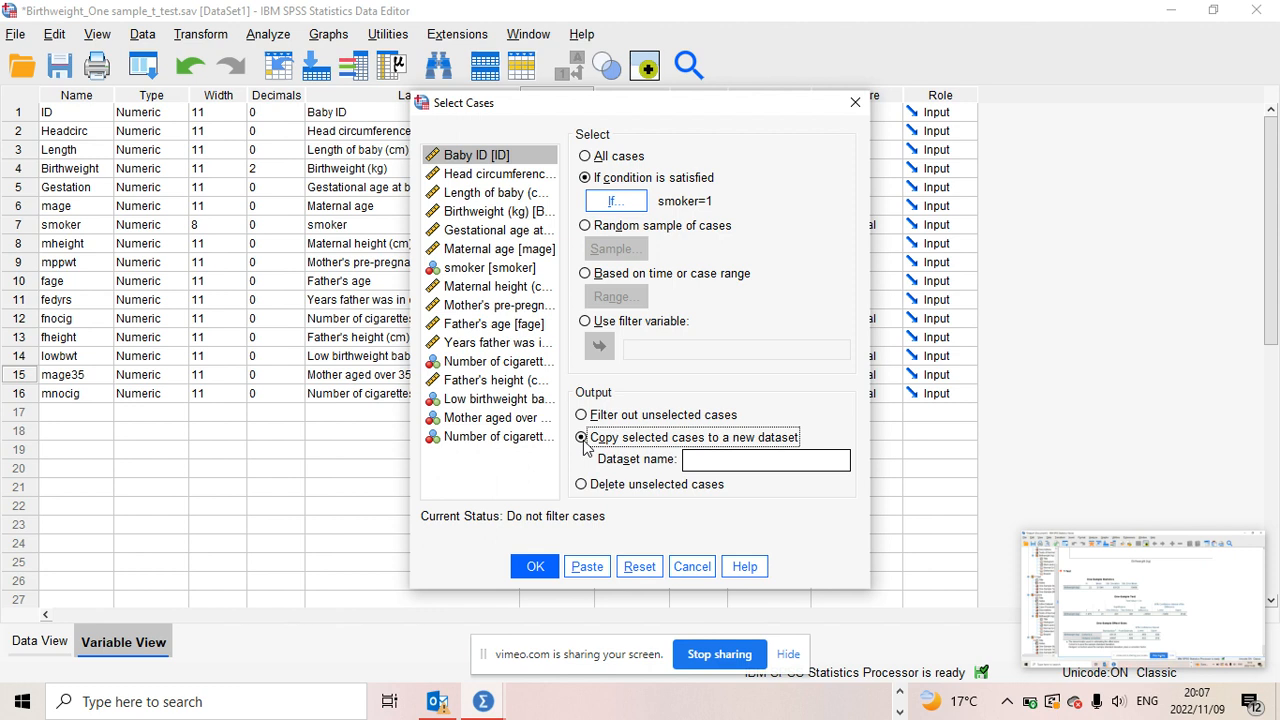
{"action": "left_click", "coordinate": [719, 456]}
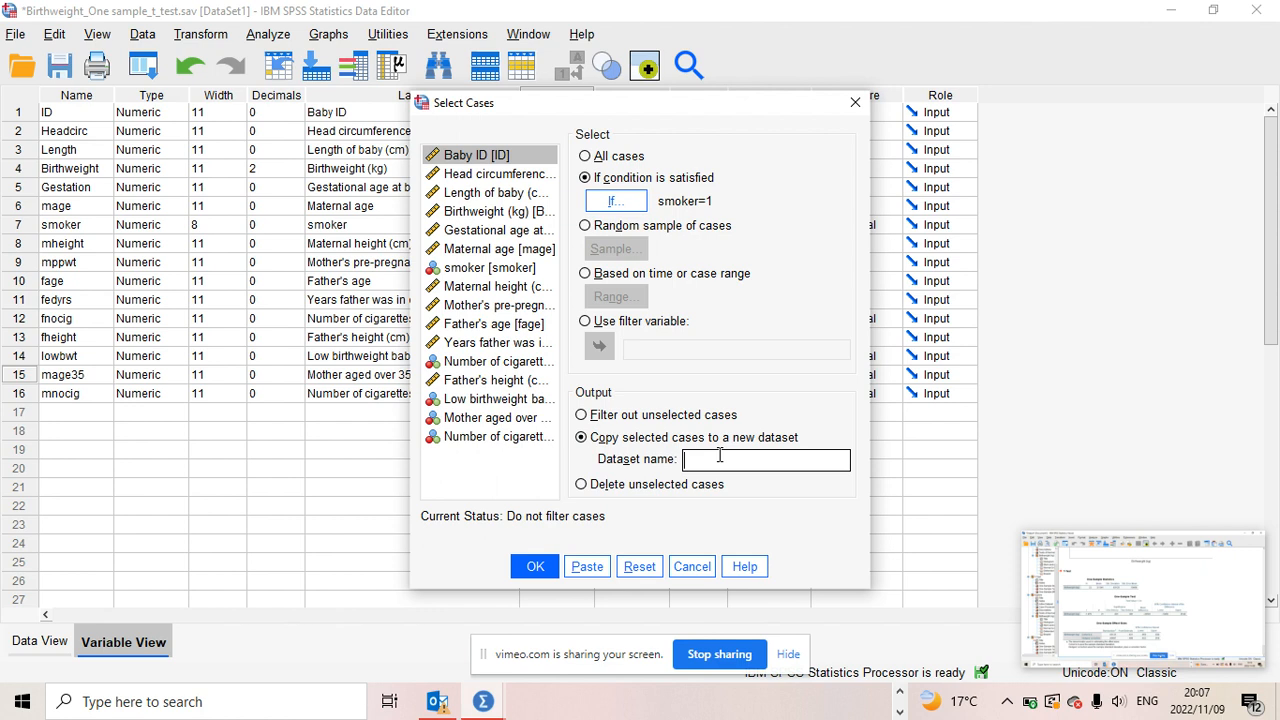
{"action": "type", "text": "Smoking_mother"}
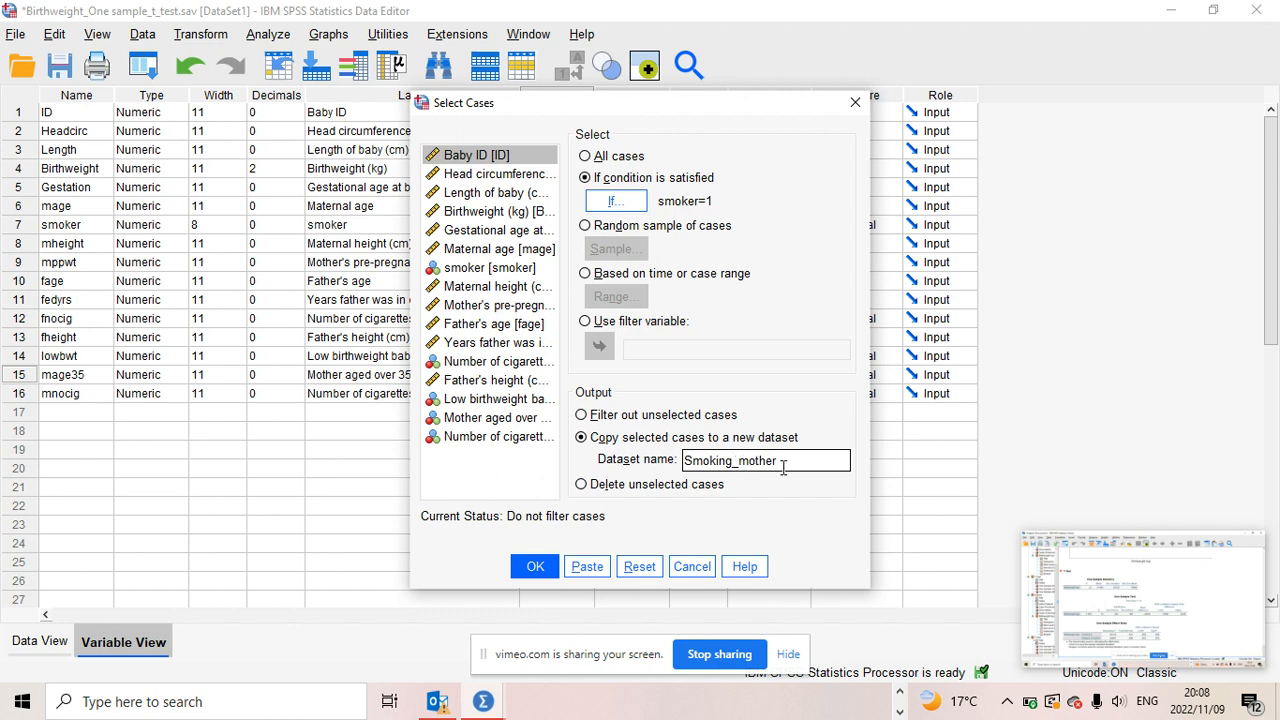
{"action": "type", "text": "s"}
{"action": "left_click", "coordinate": [535, 566]}
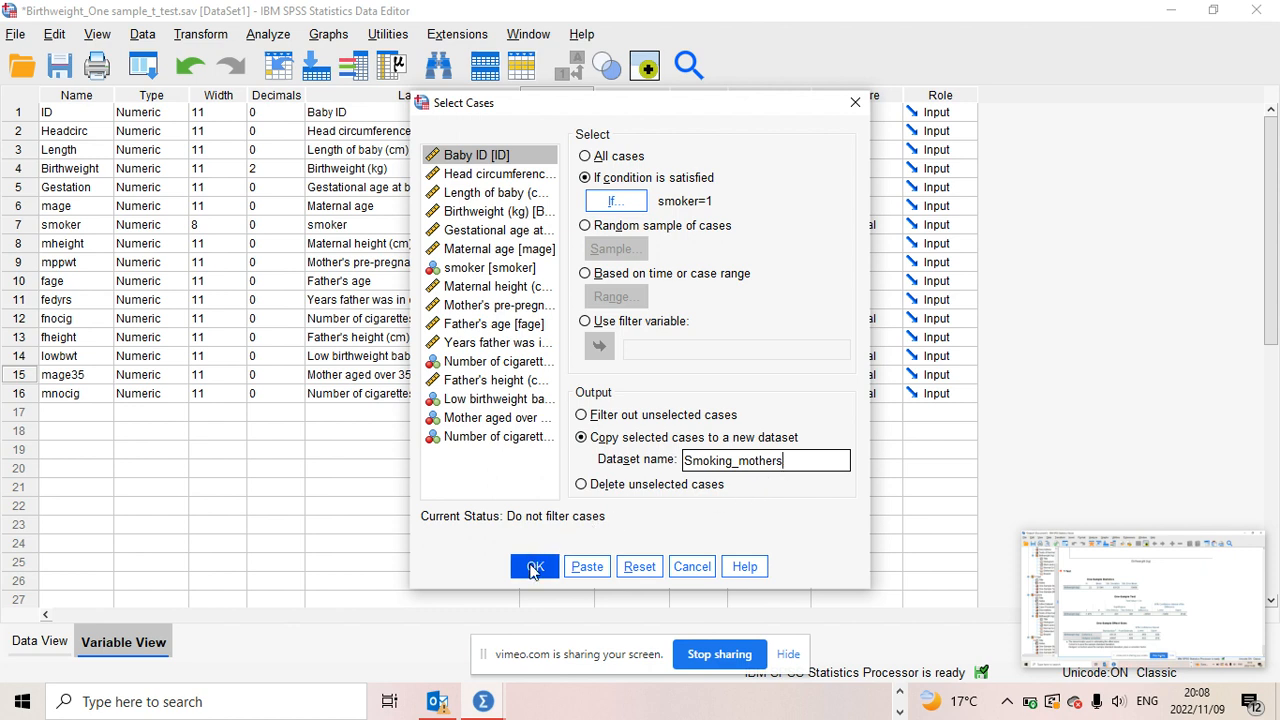
{"action": "left_click", "coordinate": [535, 566]}
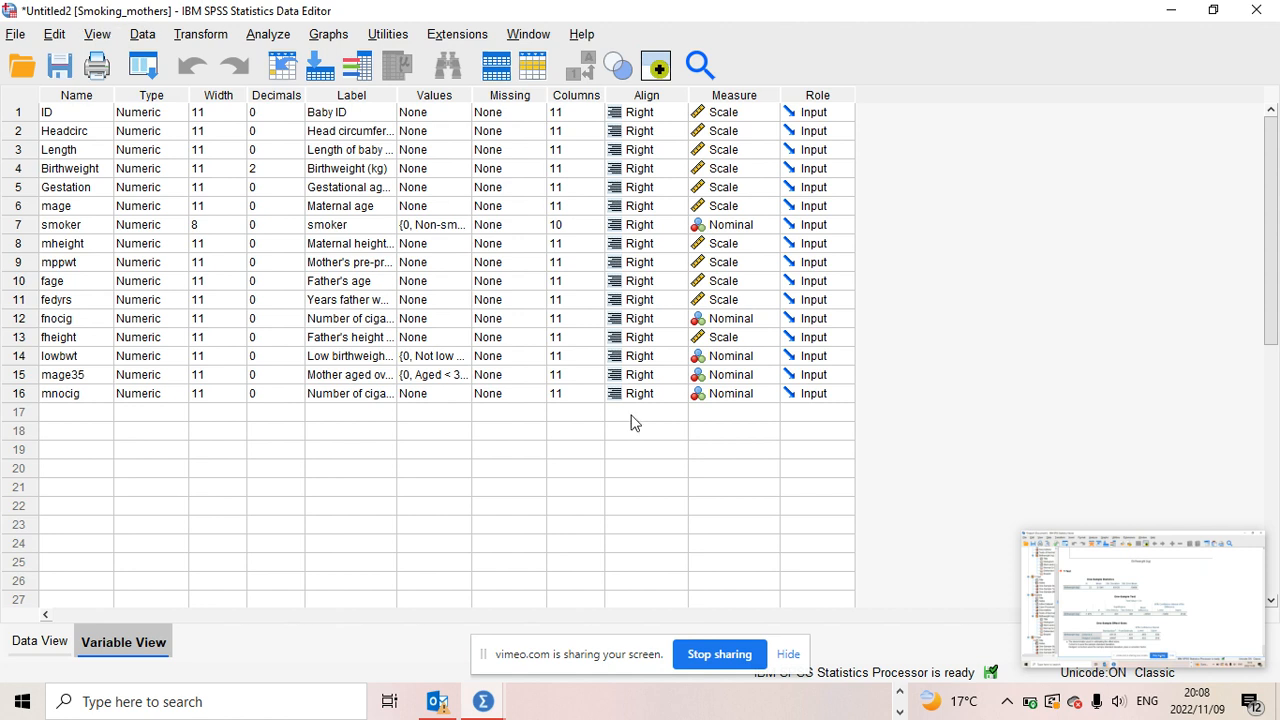
View the original Birthweight_One sample_t_test.sav dataset and return to the Smoking_mothers dataset
{"action": "mouse_move", "coordinate": [482, 701]}
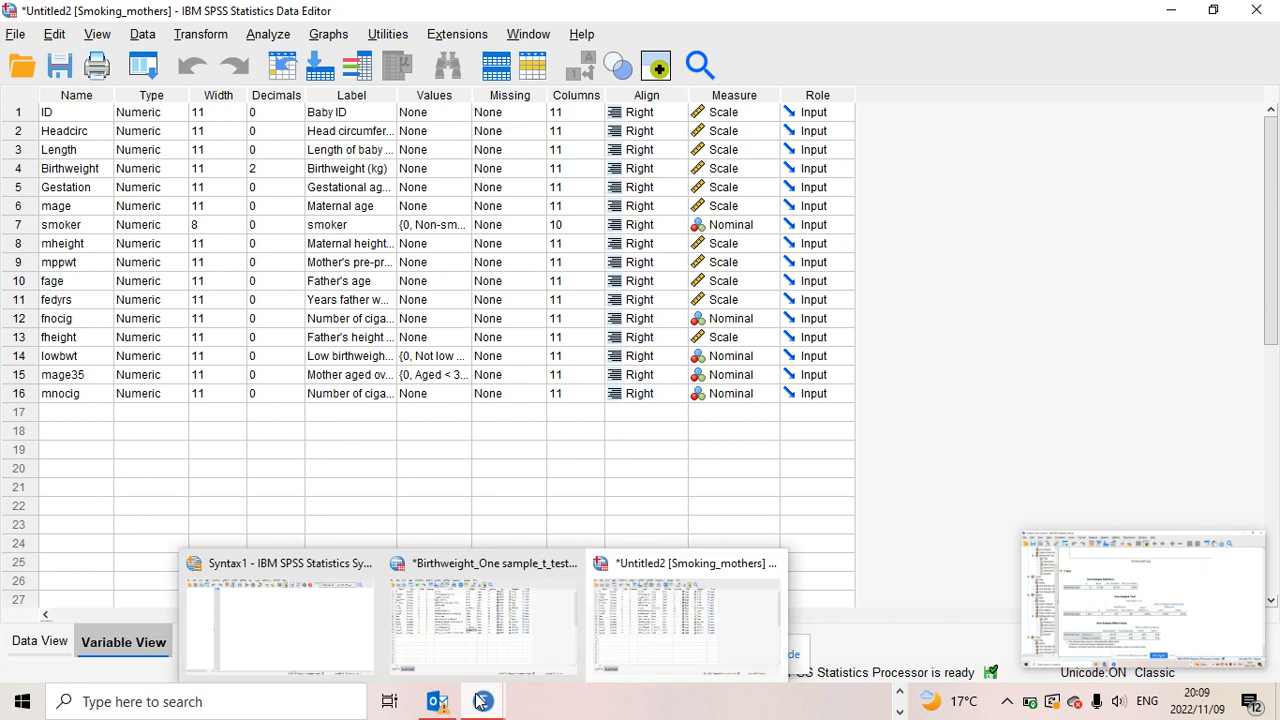
{"action": "mouse_move", "coordinate": [466, 630]}
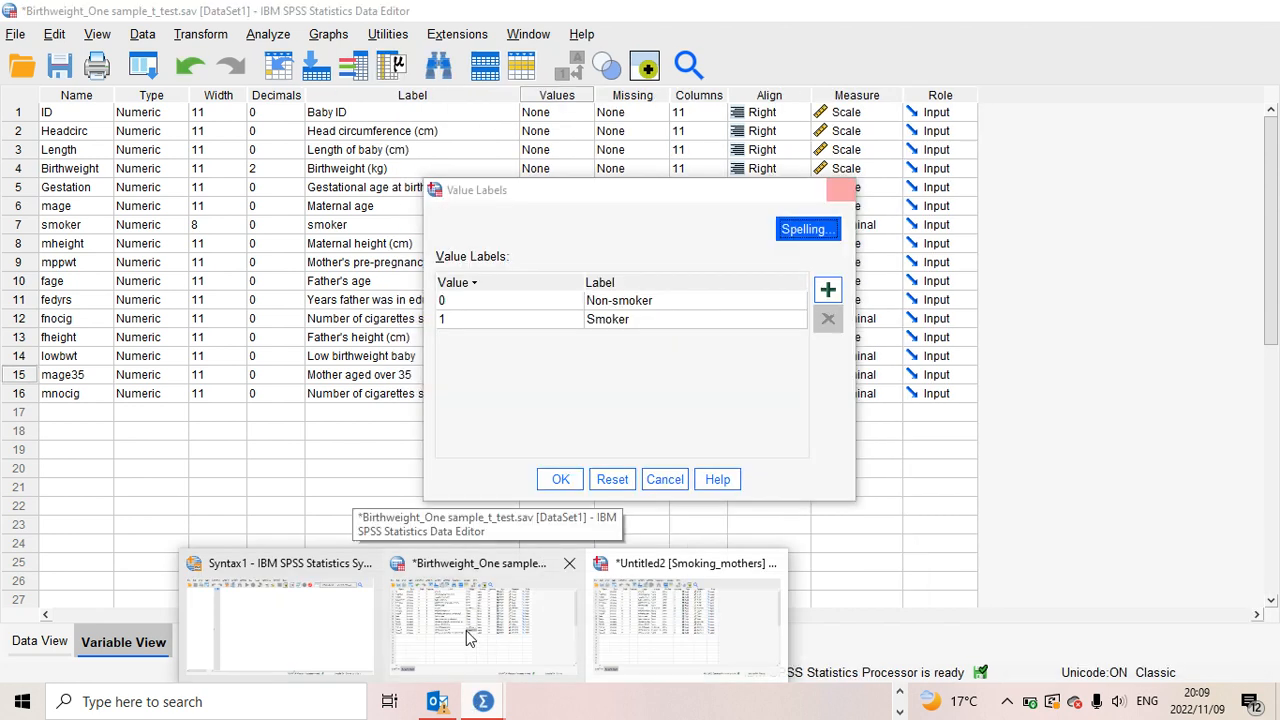
{"action": "left_click", "coordinate": [466, 630]}
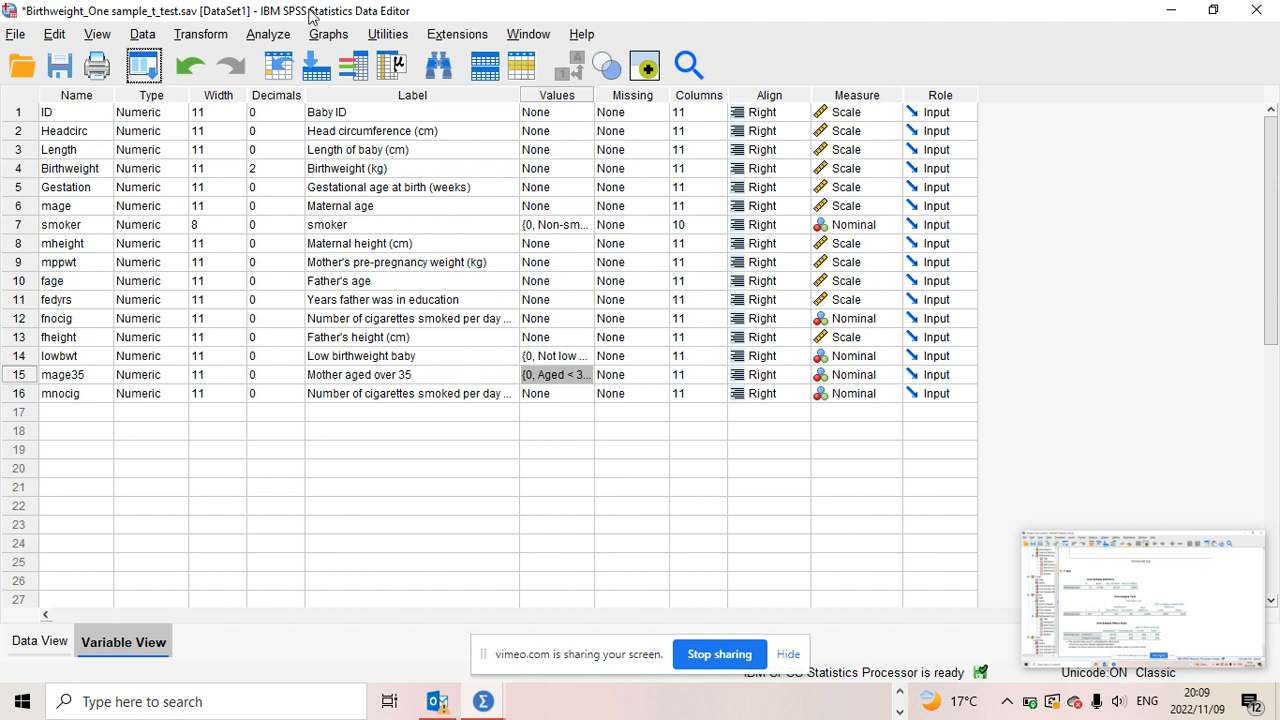
{"action": "mouse_move", "coordinate": [480, 706]}
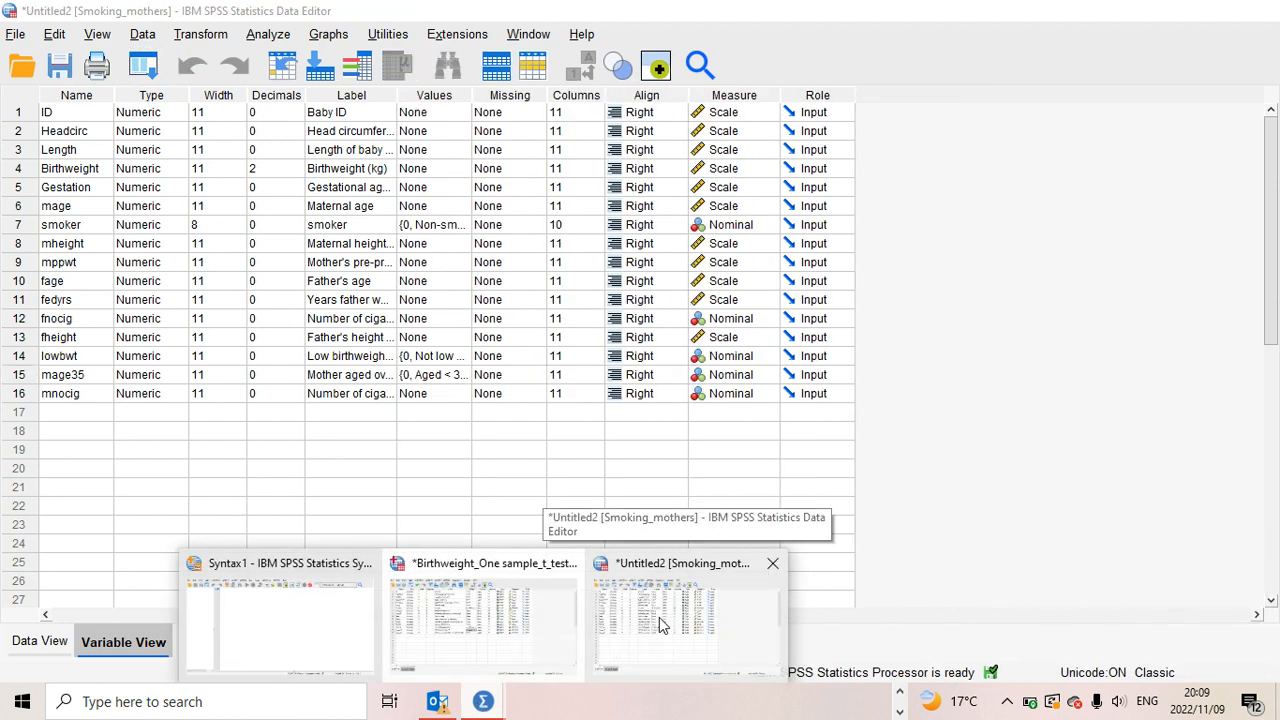
{"action": "left_click", "coordinate": [659, 617]}
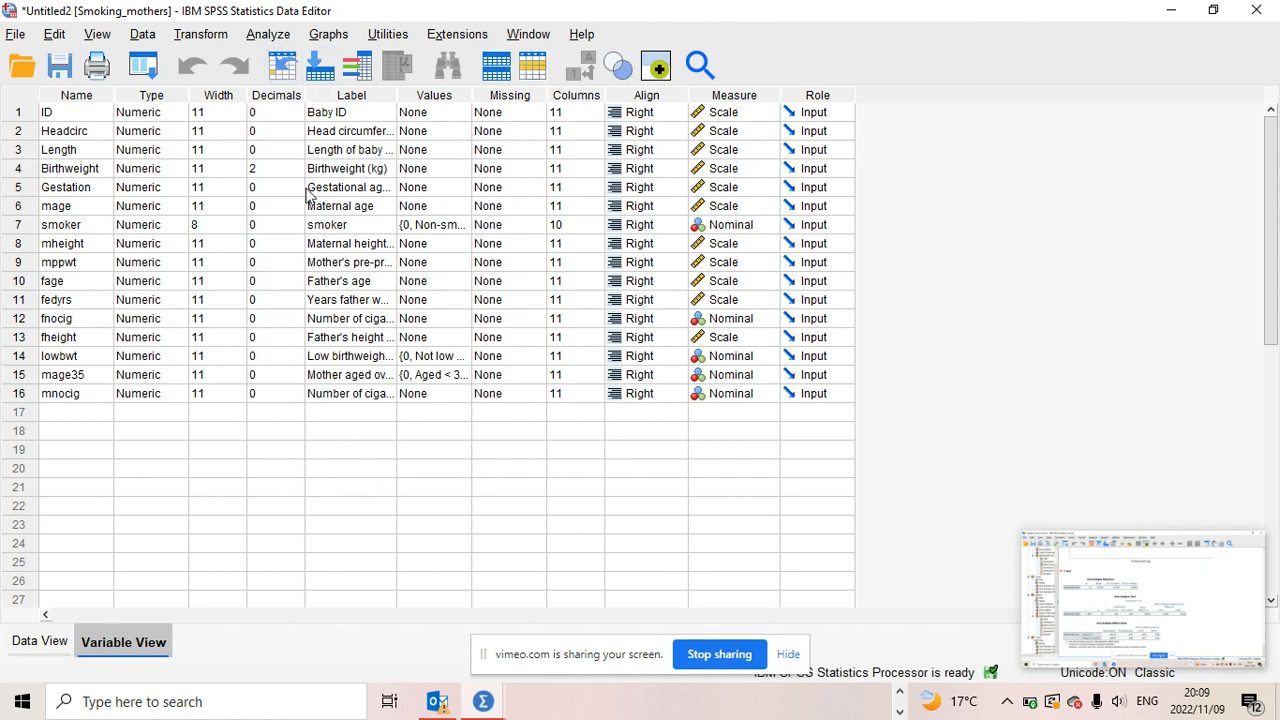
Set up an Explore analysis with Birthweight (kg) as the dependent variable, keeping descriptives with a 95% confidence interval for the mean
{"action": "left_click", "coordinate": [268, 34]}
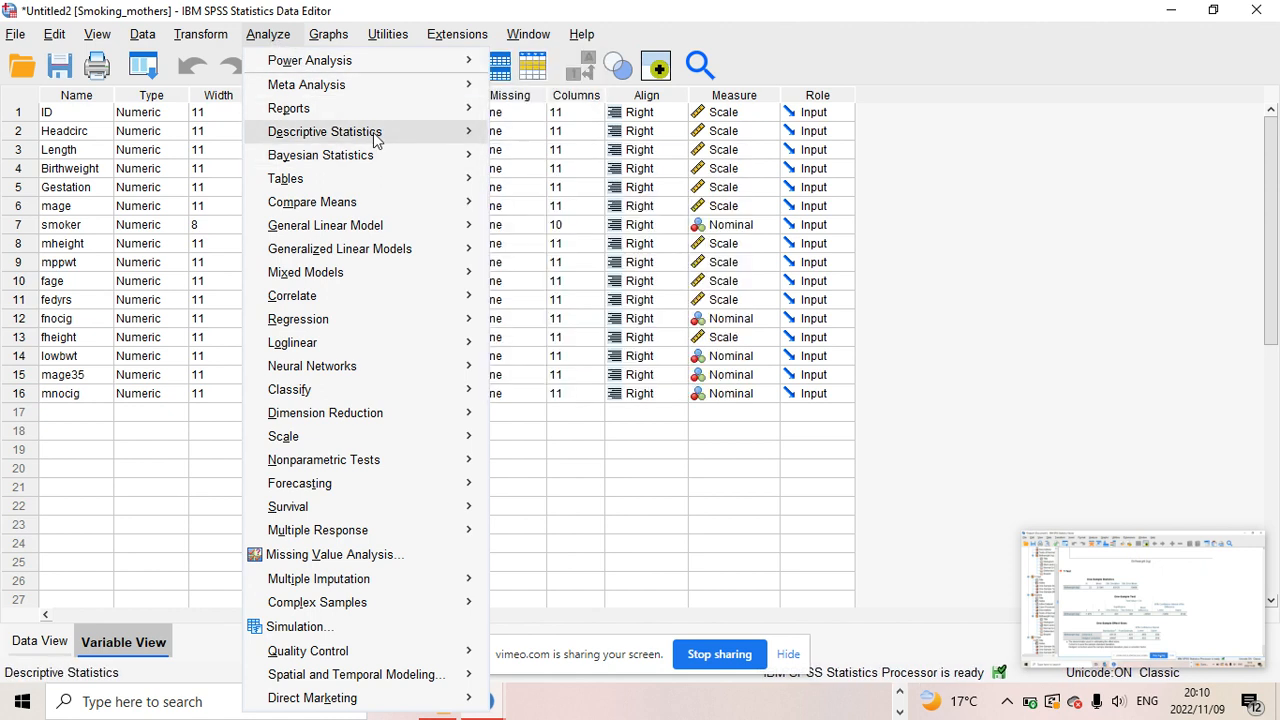
{"action": "mouse_move", "coordinate": [375, 140]}
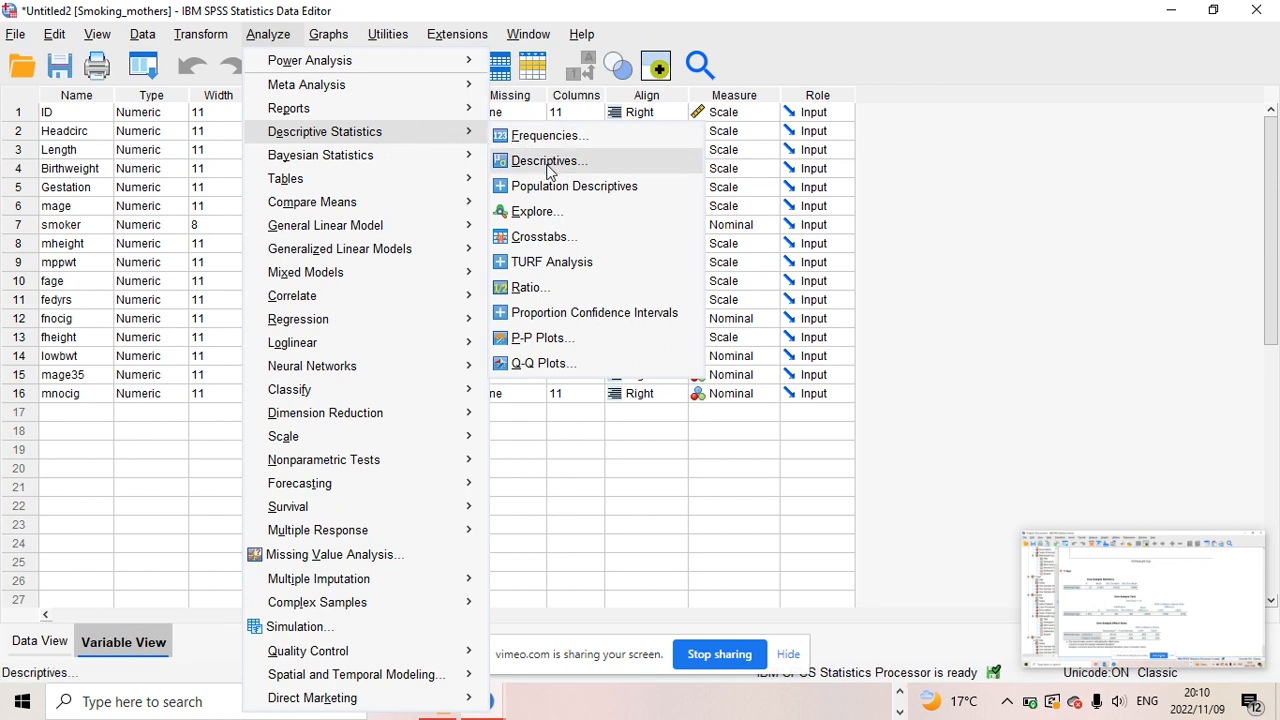
{"action": "left_click", "coordinate": [540, 214]}
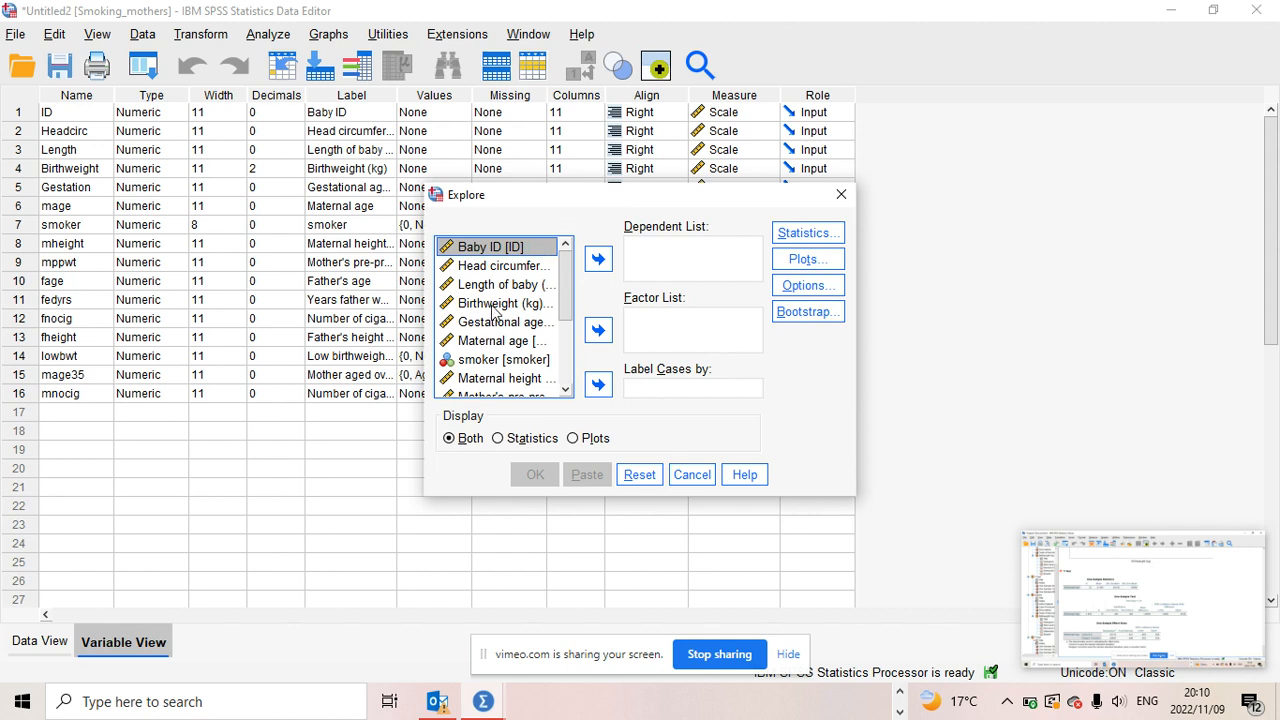
{"action": "left_click", "coordinate": [492, 311]}
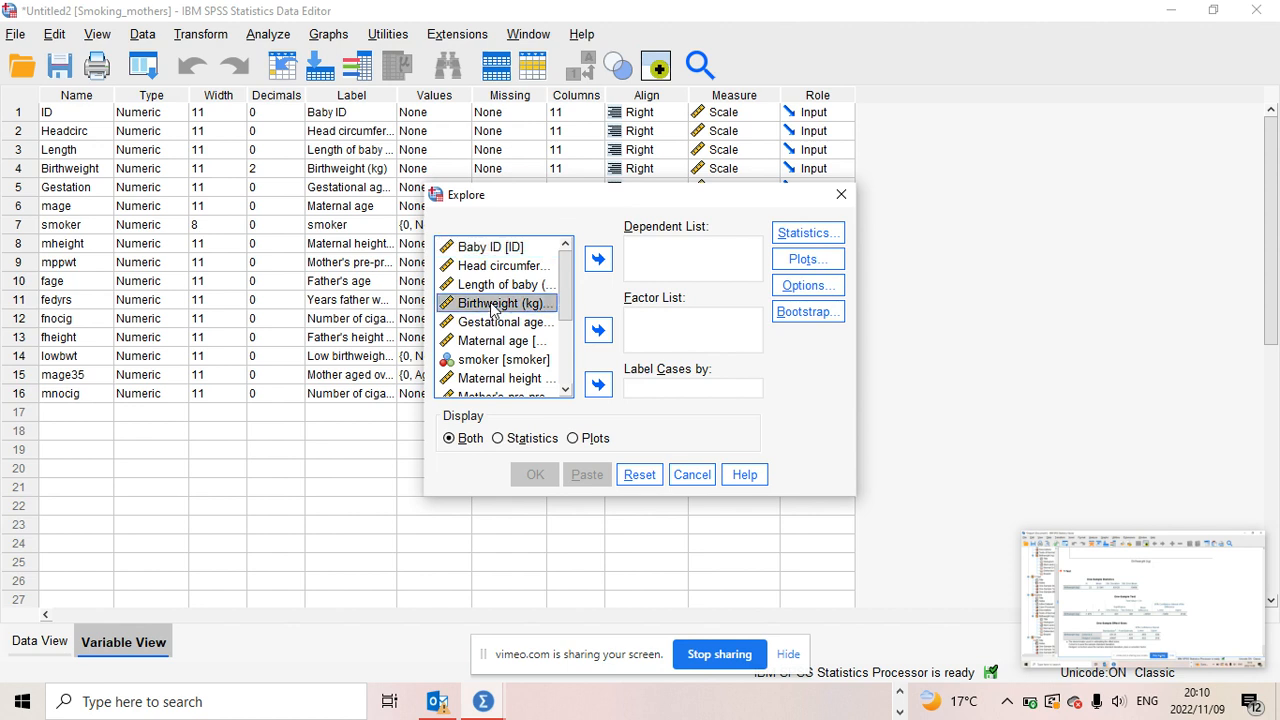
{"action": "left_click", "coordinate": [598, 261]}
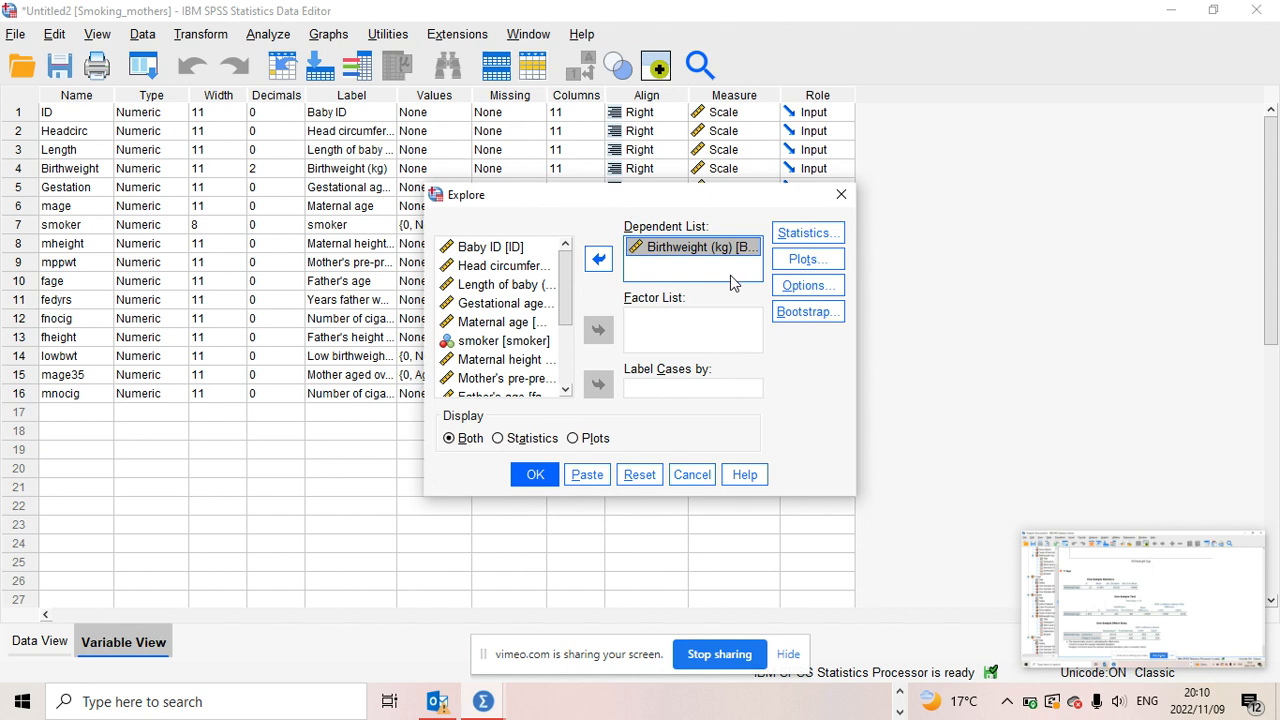
{"action": "left_click", "coordinate": [793, 233]}
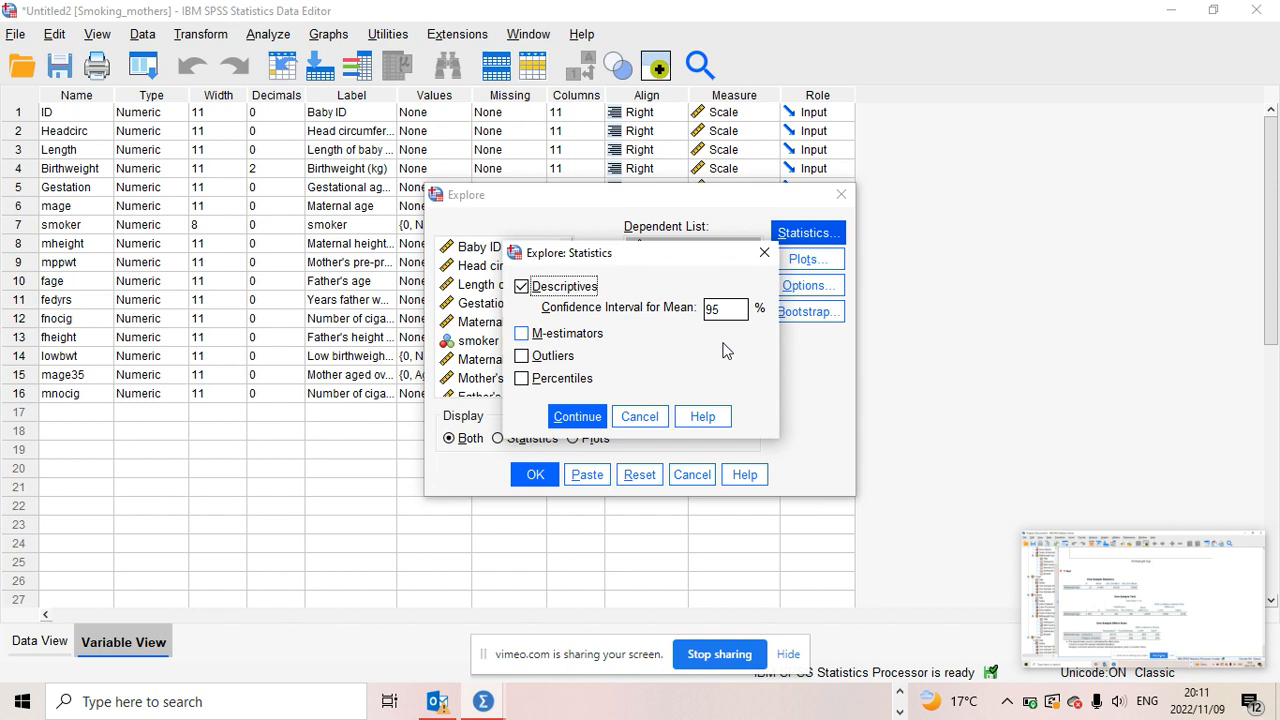
{"action": "left_click", "coordinate": [578, 417]}
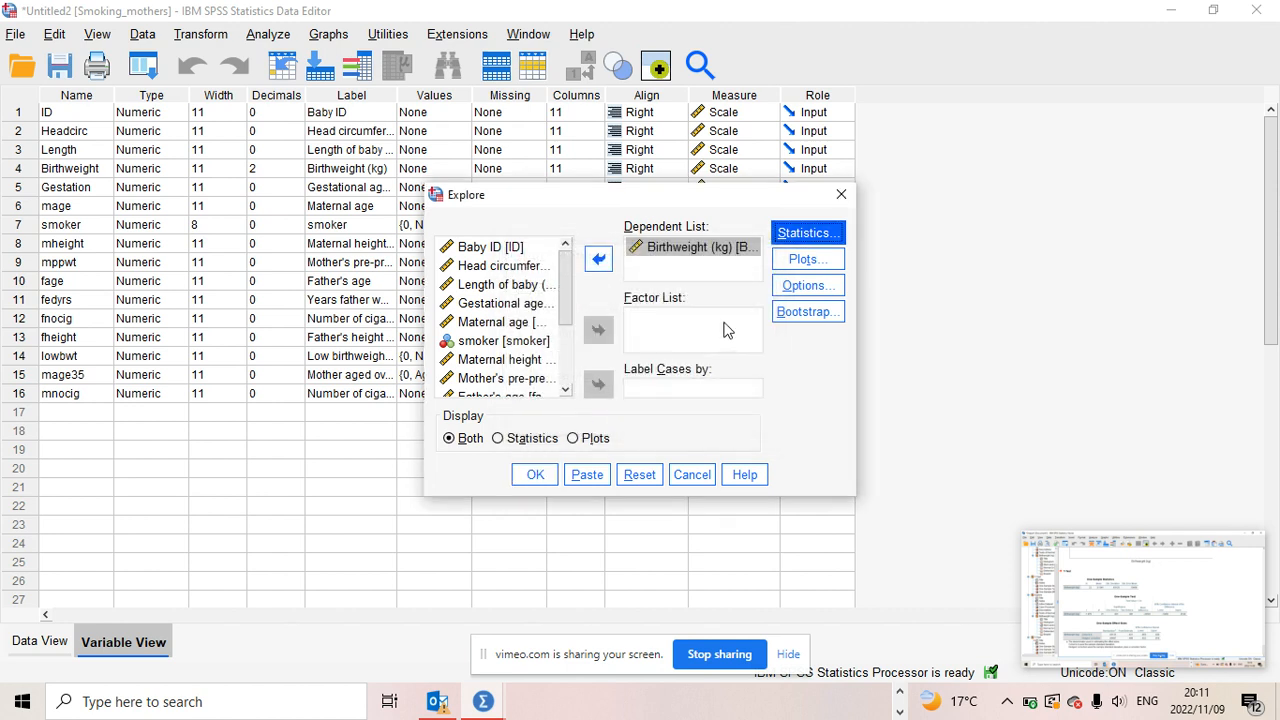
Add a histogram and normality plots with tests to the Explore plots and run the analysis
{"action": "left_click", "coordinate": [803, 259]}
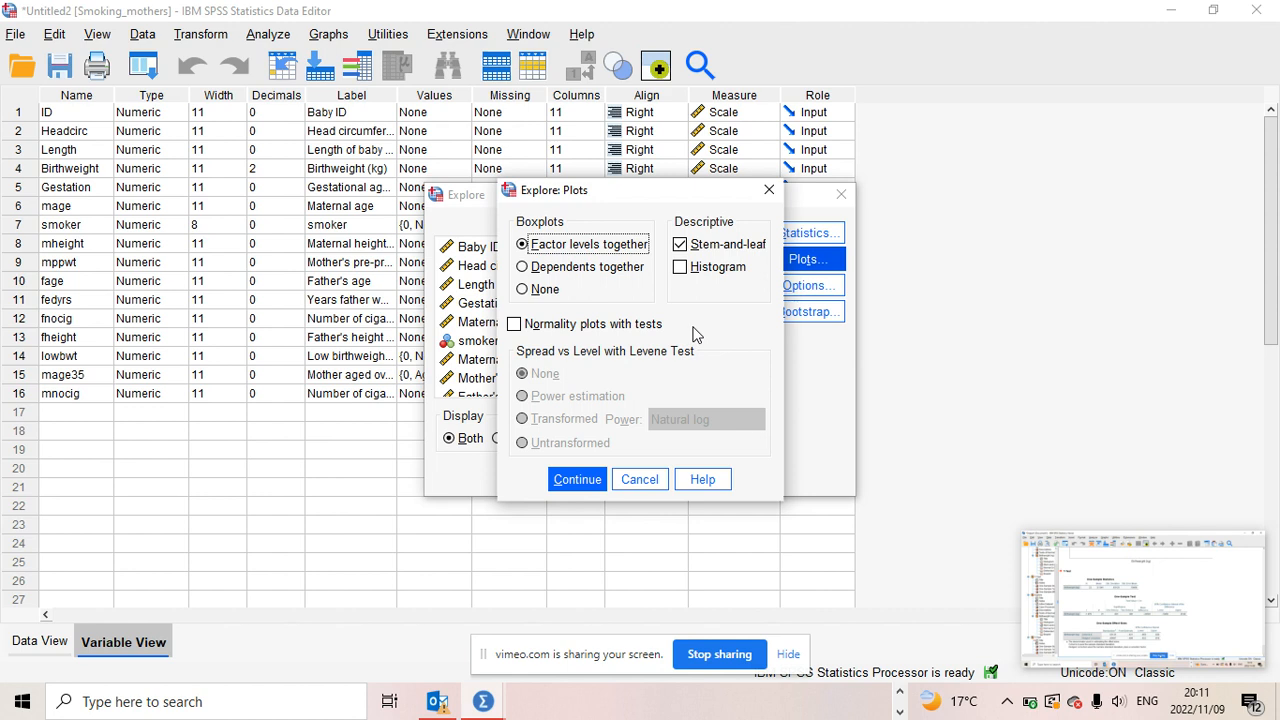
{"action": "left_click", "coordinate": [685, 283]}
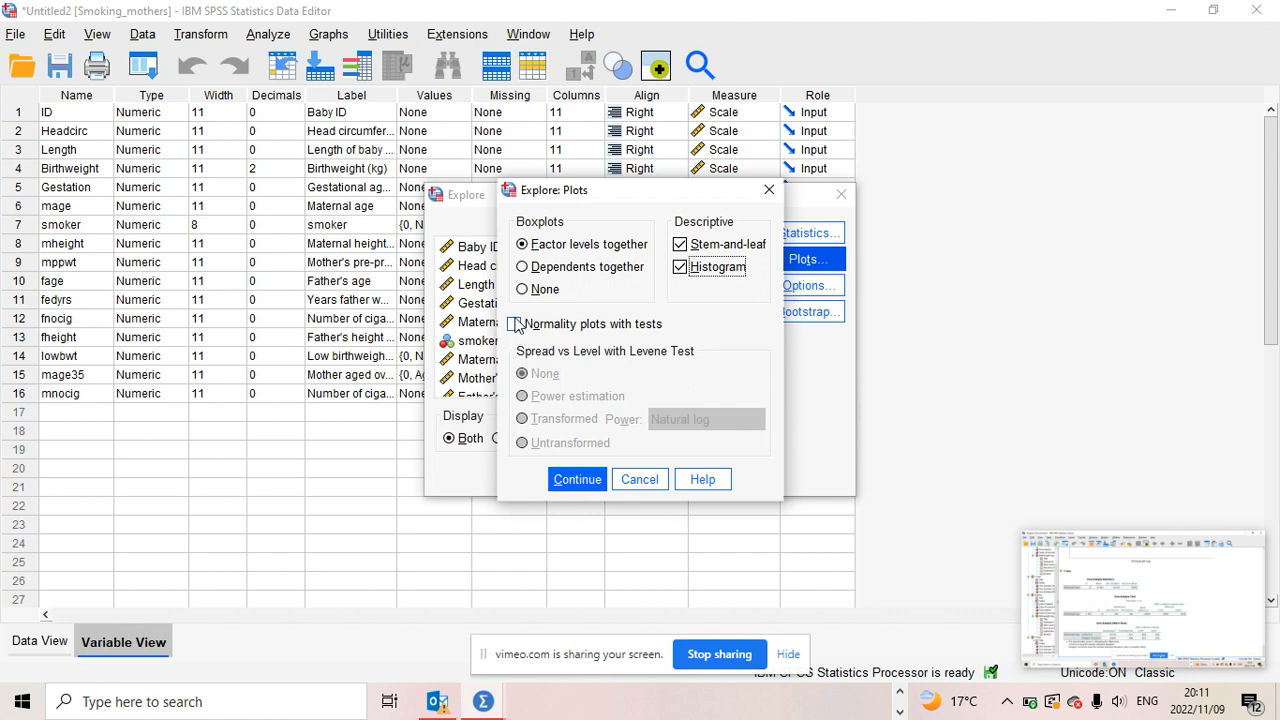
{"action": "left_click", "coordinate": [514, 325]}
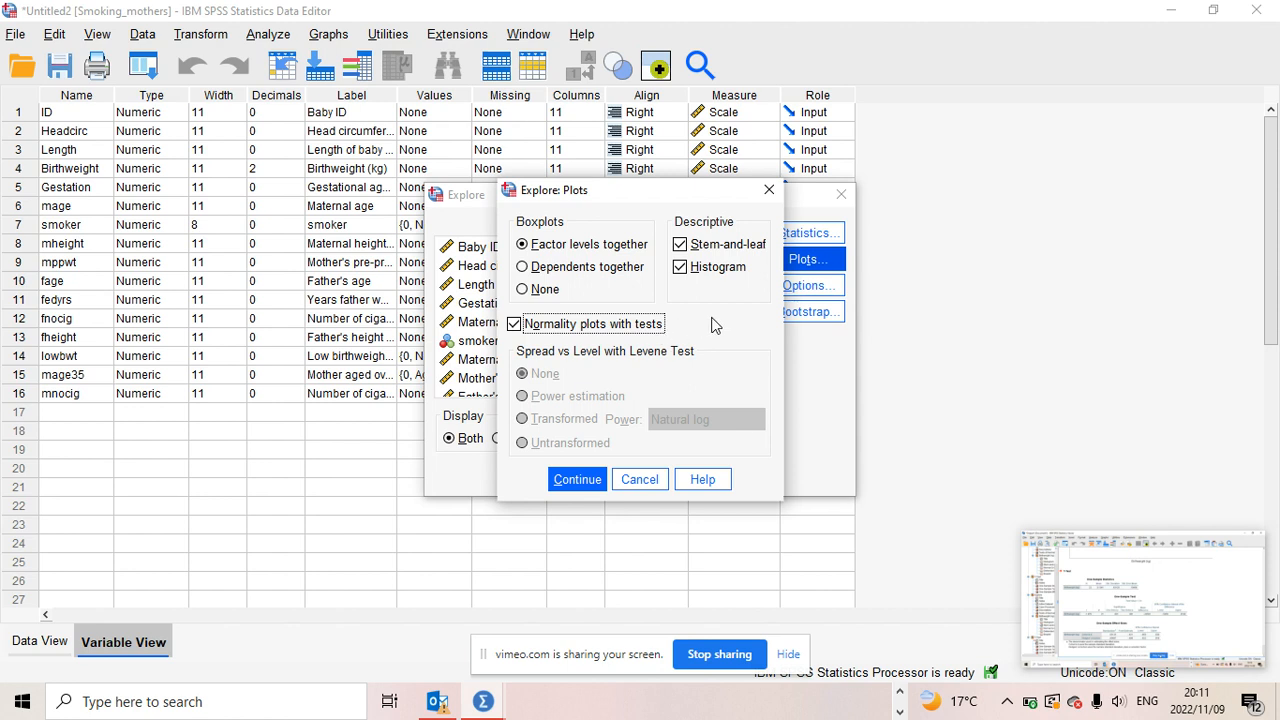
{"action": "left_click", "coordinate": [576, 480]}
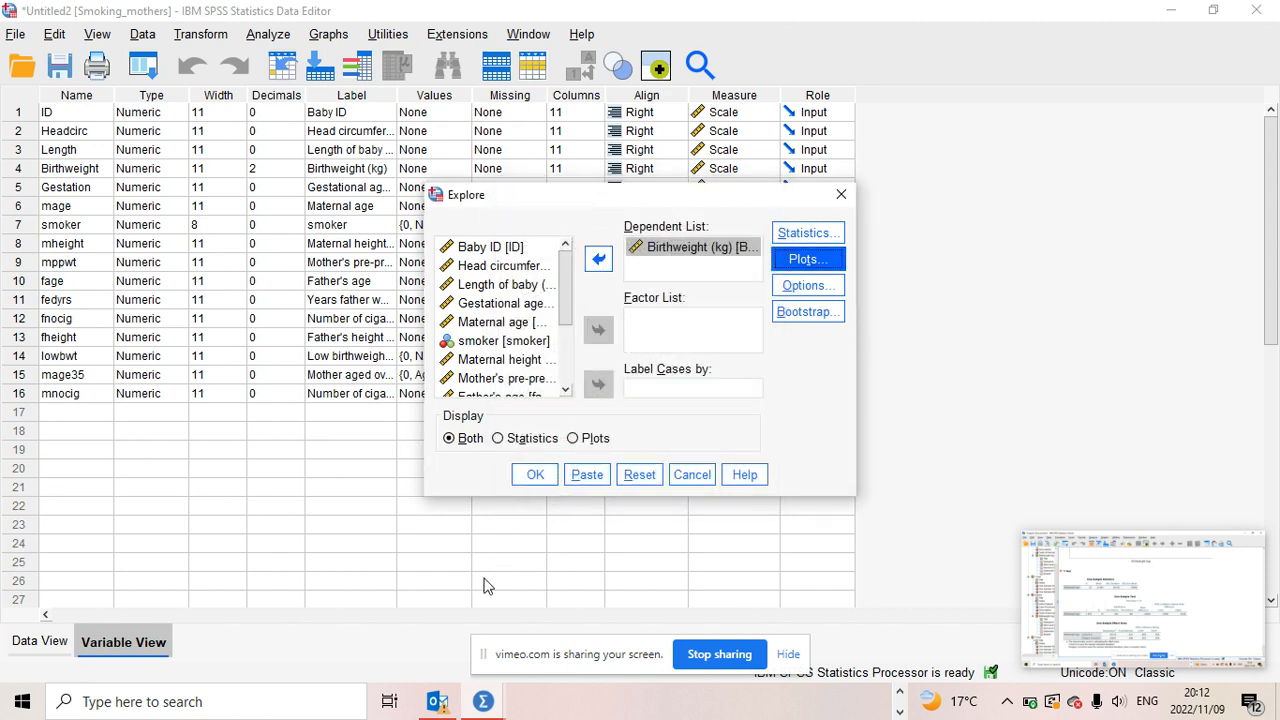
{"action": "left_click", "coordinate": [535, 475]}
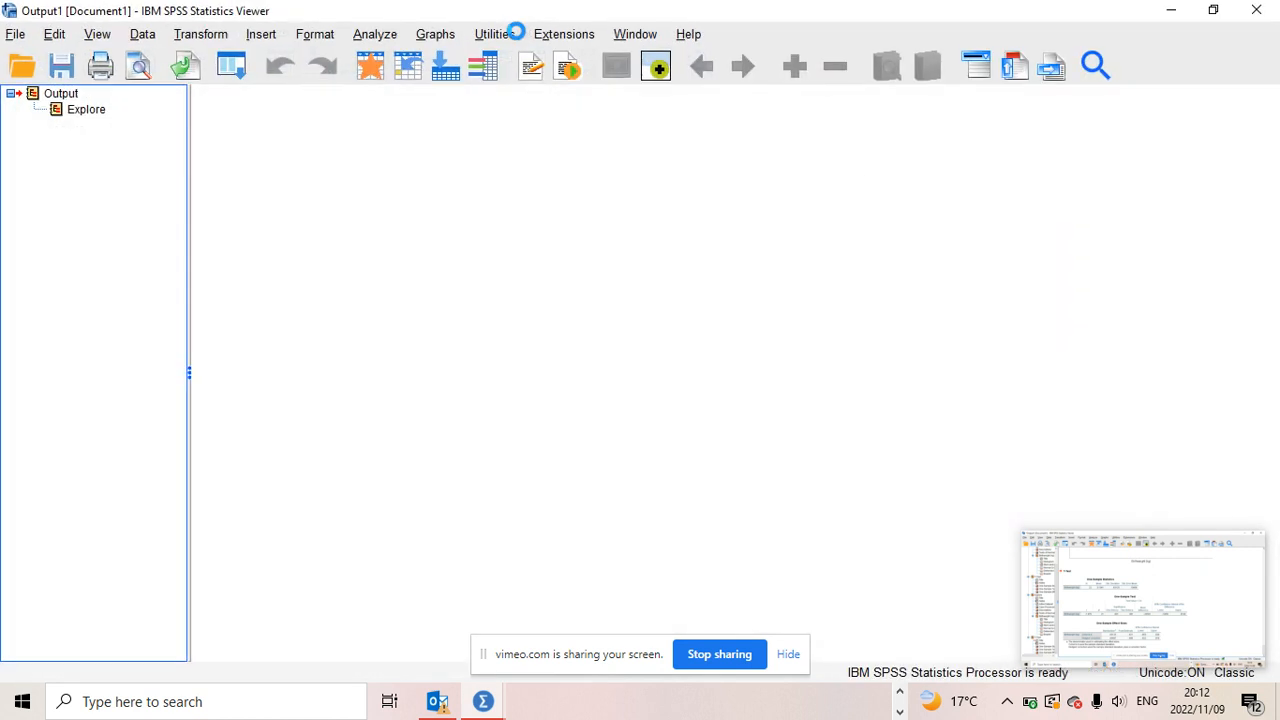
Examine the Case Processing Summary, Descriptives and Tests of Normality tables for Birthweight (kg) in the Explore output
{"action": "left_click", "coordinate": [515, 36]}
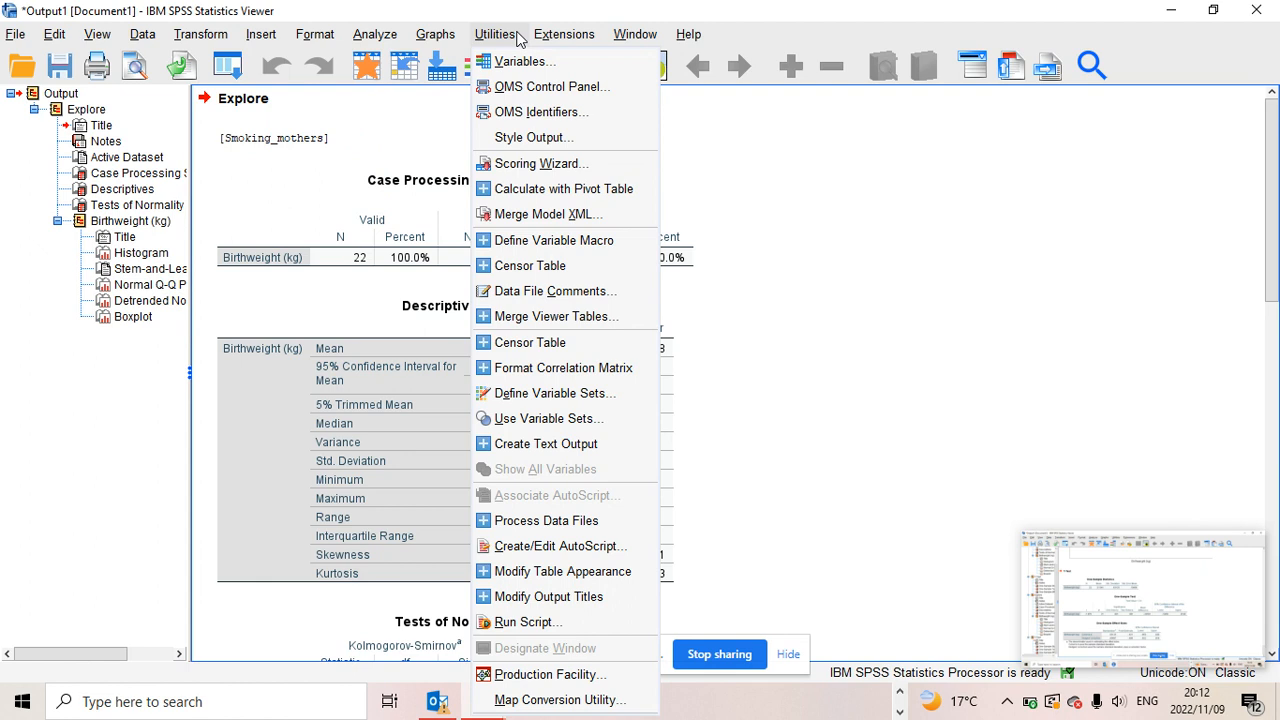
{"action": "left_click", "coordinate": [980, 220]}
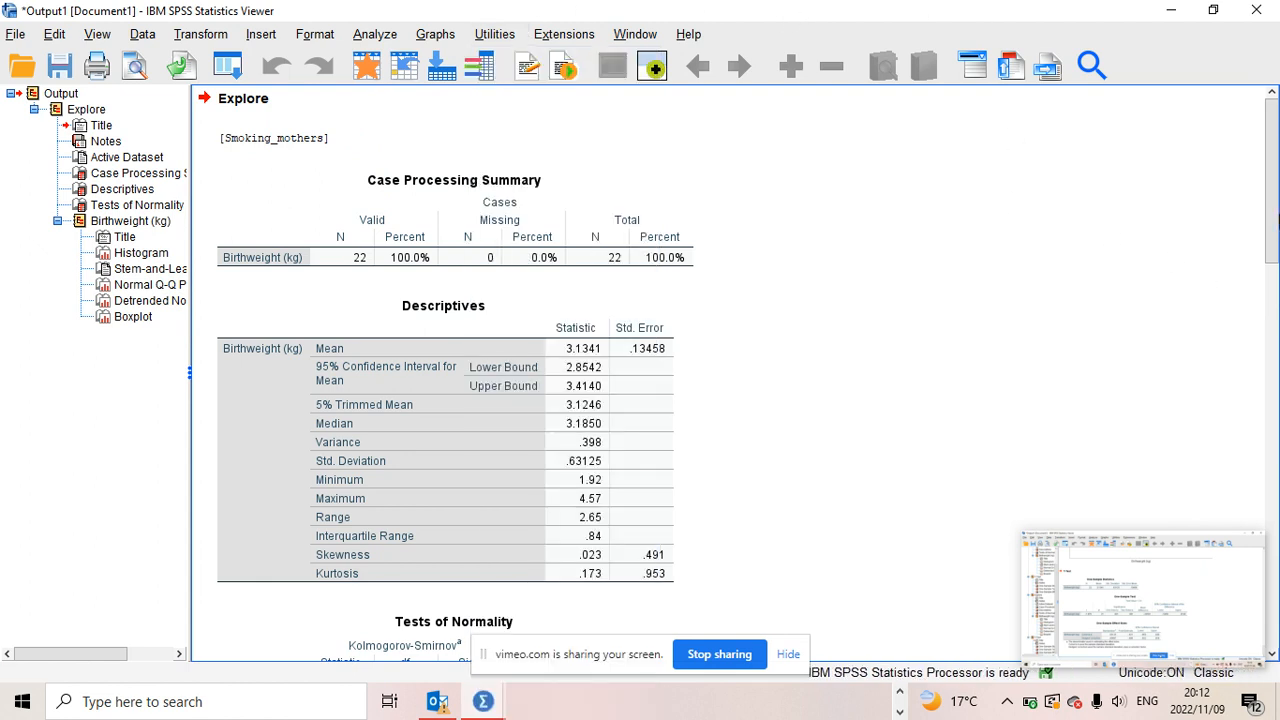
{"action": "mouse_move", "coordinate": [1273, 231]}
{"action": "left_mouse_down"}
{"action": "mouse_move", "coordinate": [1277, 312]}
{"action": "mouse_move", "coordinate": [1268, 221]}
{"action": "left_mouse_up"}
{"action": "left_click", "coordinate": [365, 240]}
{"action": "left_click_drag", "start_coordinate": [1274, 222], "coordinate": [1276, 241]}
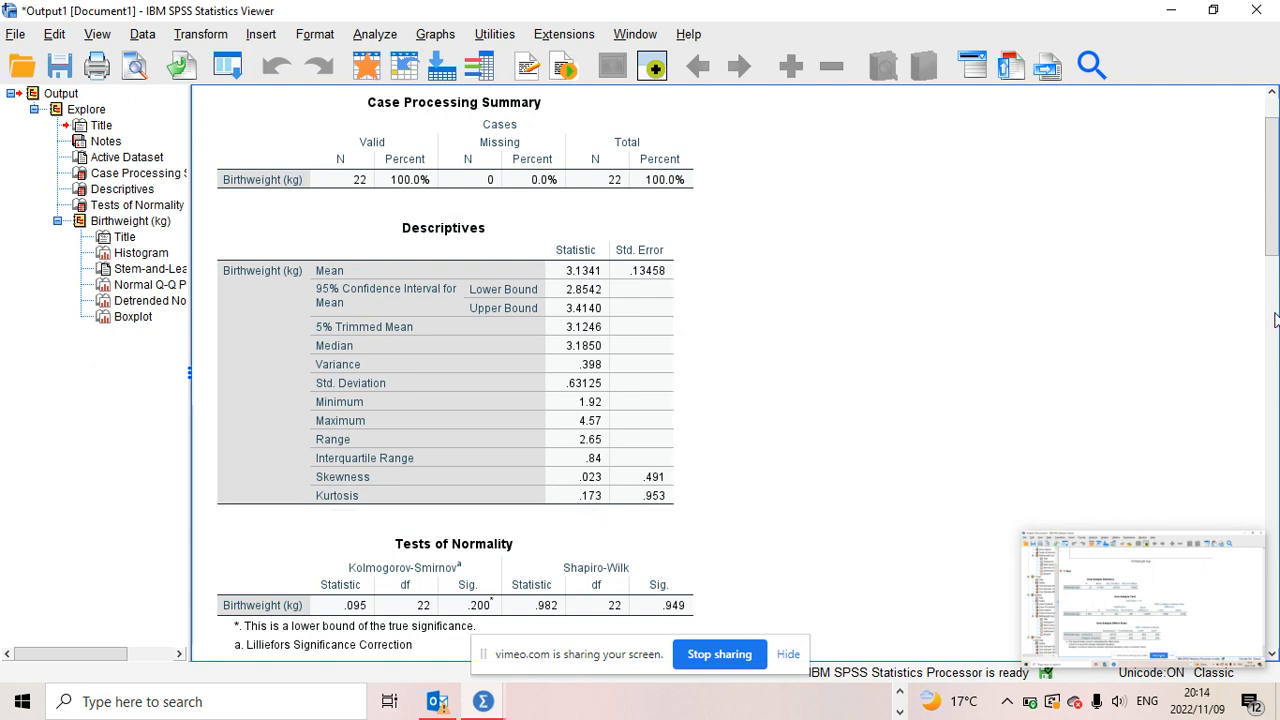
{"action": "left_click_drag", "start_coordinate": [1272, 218], "coordinate": [1275, 283]}
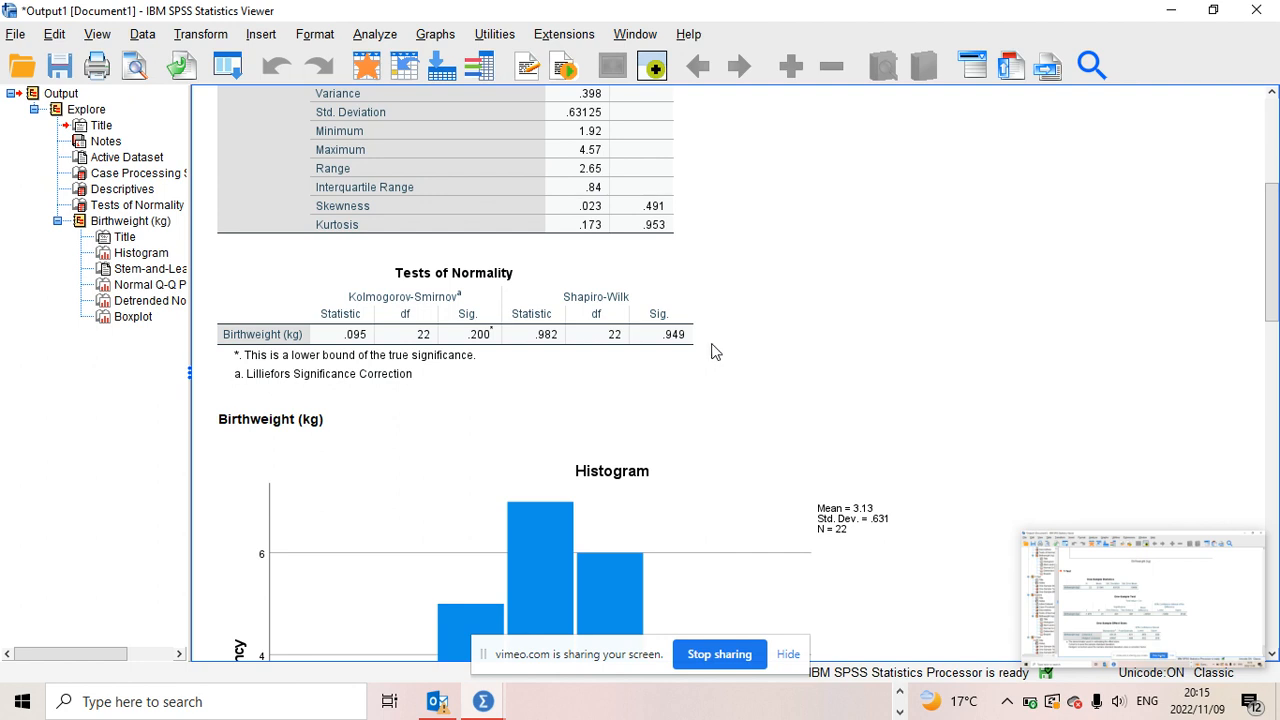
{"action": "left_click", "coordinate": [655, 325]}
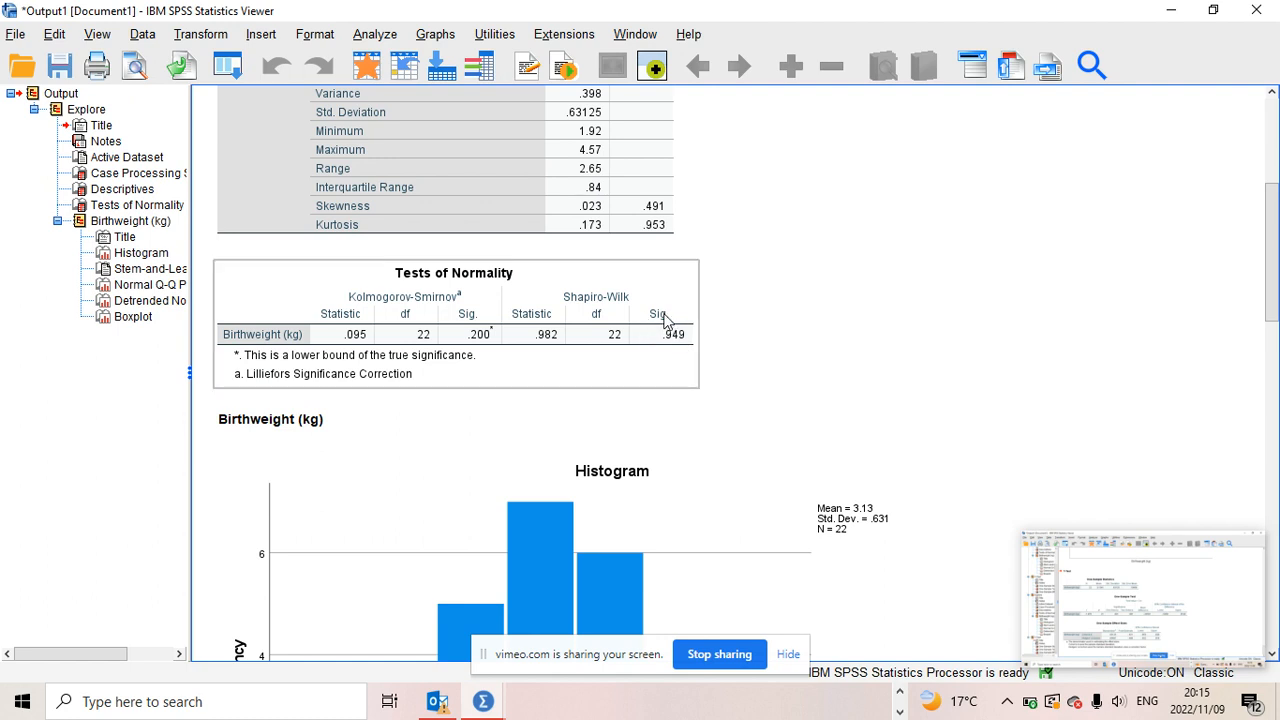
{"action": "left_click", "coordinate": [714, 346]}
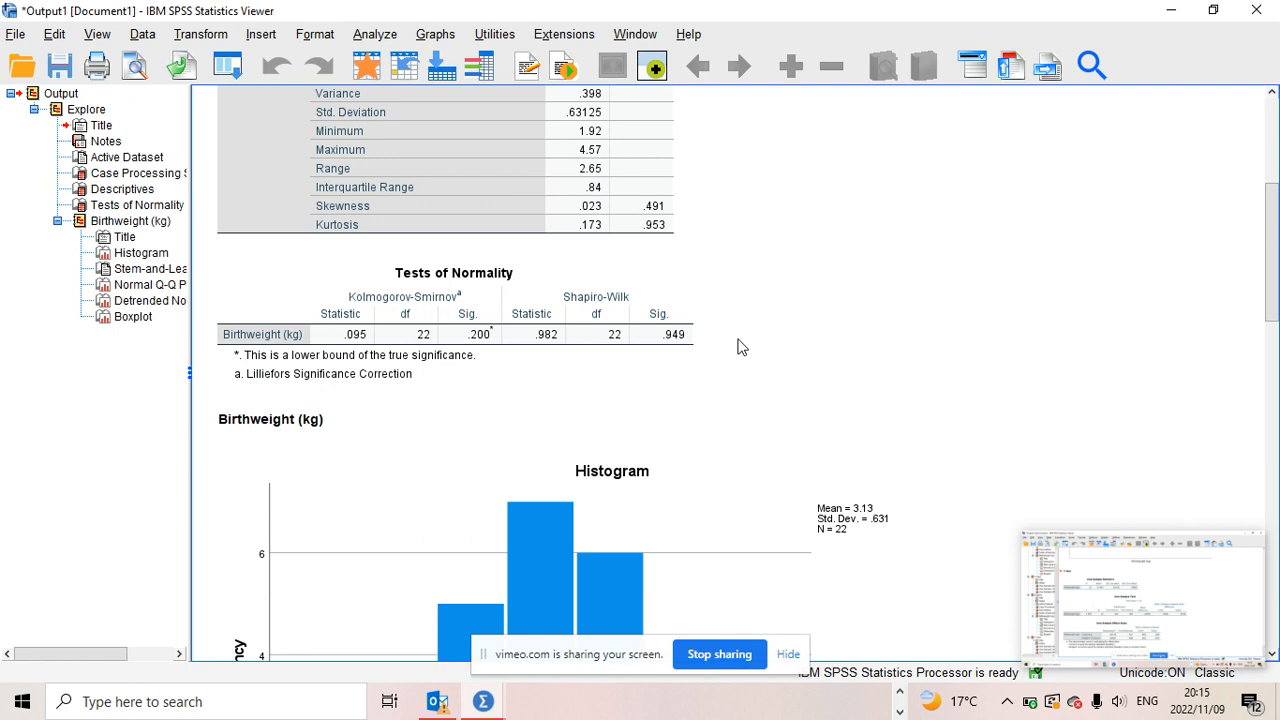
{"action": "left_click", "coordinate": [677, 337]}
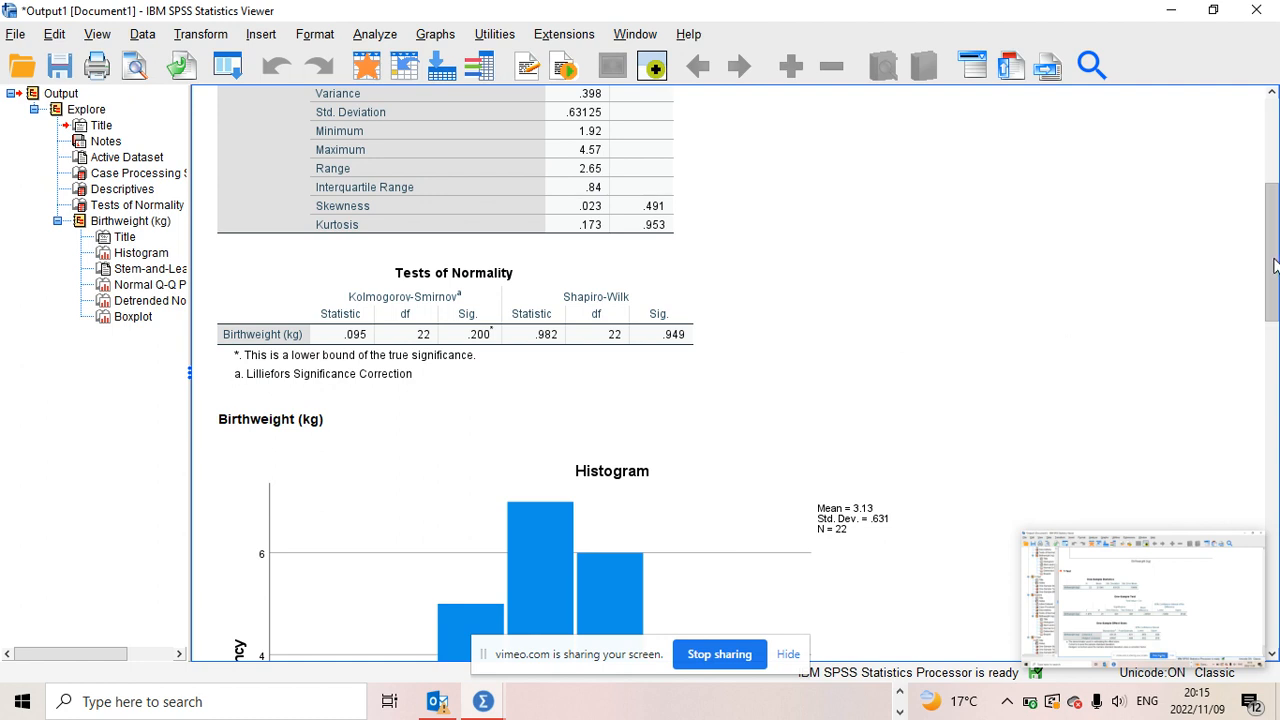
Examine the birthweight histogram, stem-and-leaf plot, normal Q-Q plot and boxplot in the Explore output
{"action": "left_click_drag", "start_coordinate": [1274, 265], "coordinate": [1274, 352]}
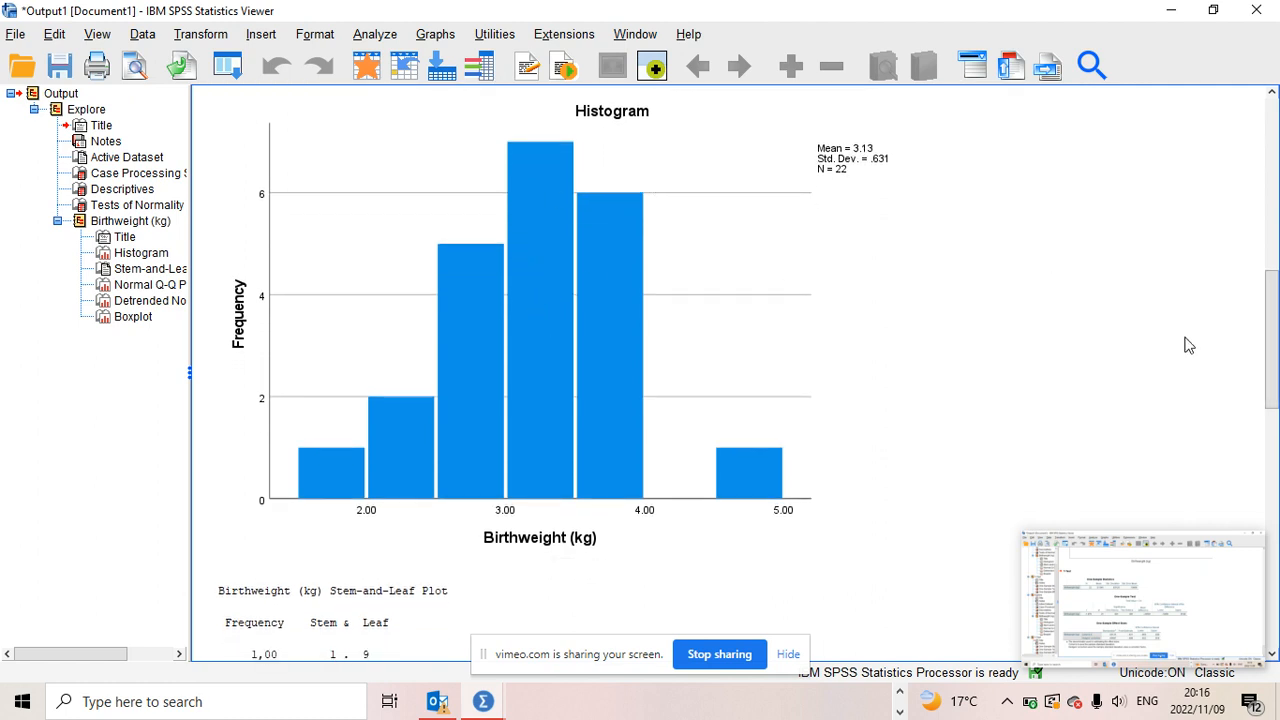
{"action": "left_click_drag", "start_coordinate": [1270, 382], "coordinate": [1271, 423]}
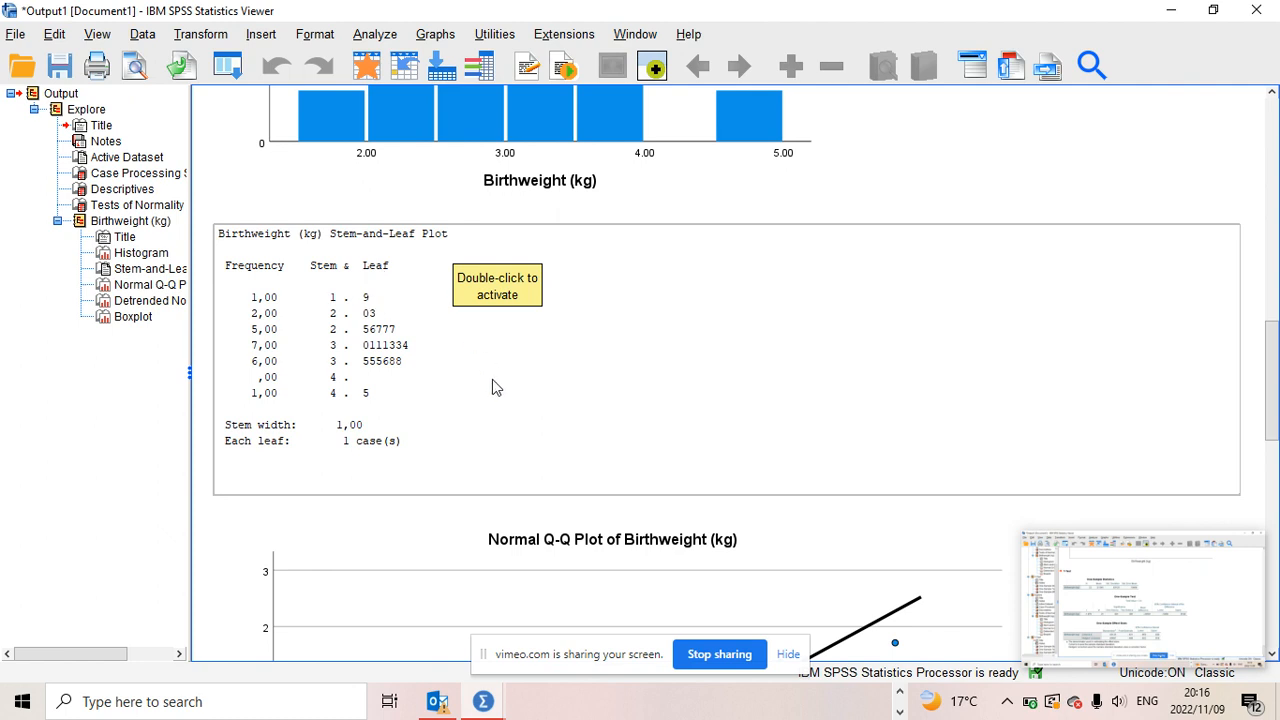
{"action": "left_click_drag", "start_coordinate": [1274, 376], "coordinate": [1276, 410]}
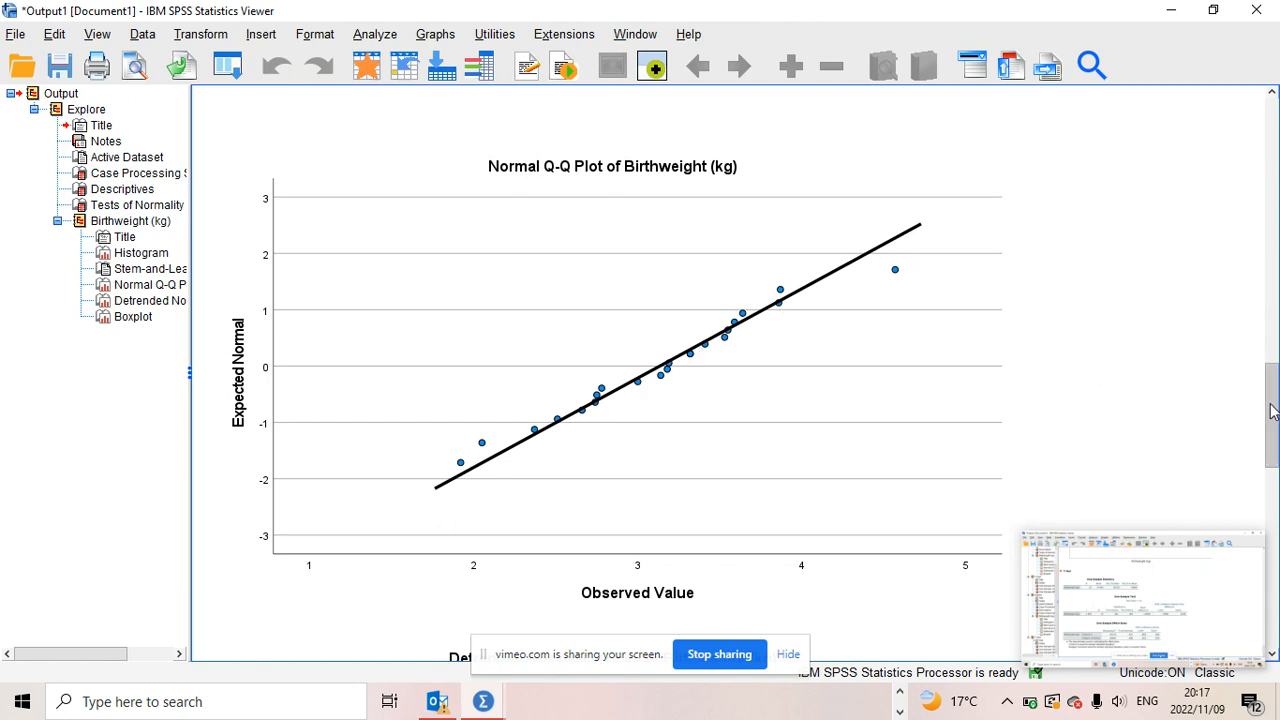
{"action": "left_click_drag", "start_coordinate": [1273, 411], "coordinate": [1273, 582]}
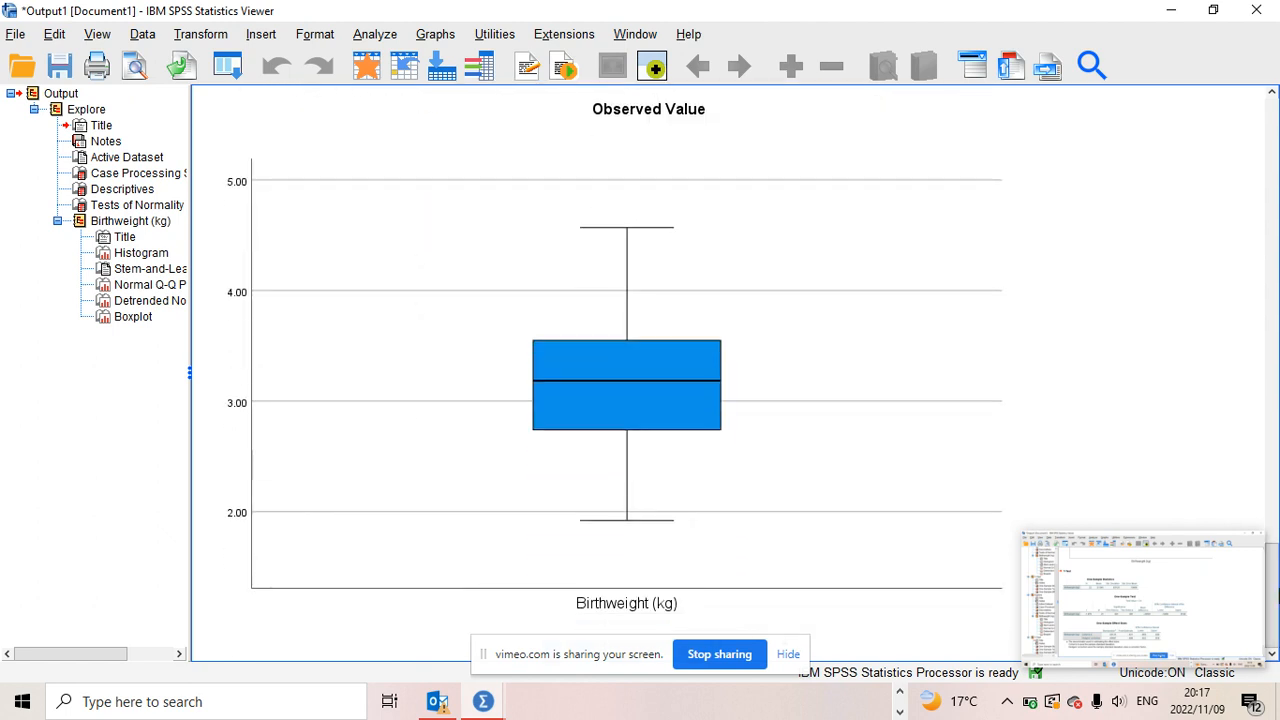
{"action": "left_click_drag", "start_coordinate": [1275, 580], "coordinate": [1250, 570]}
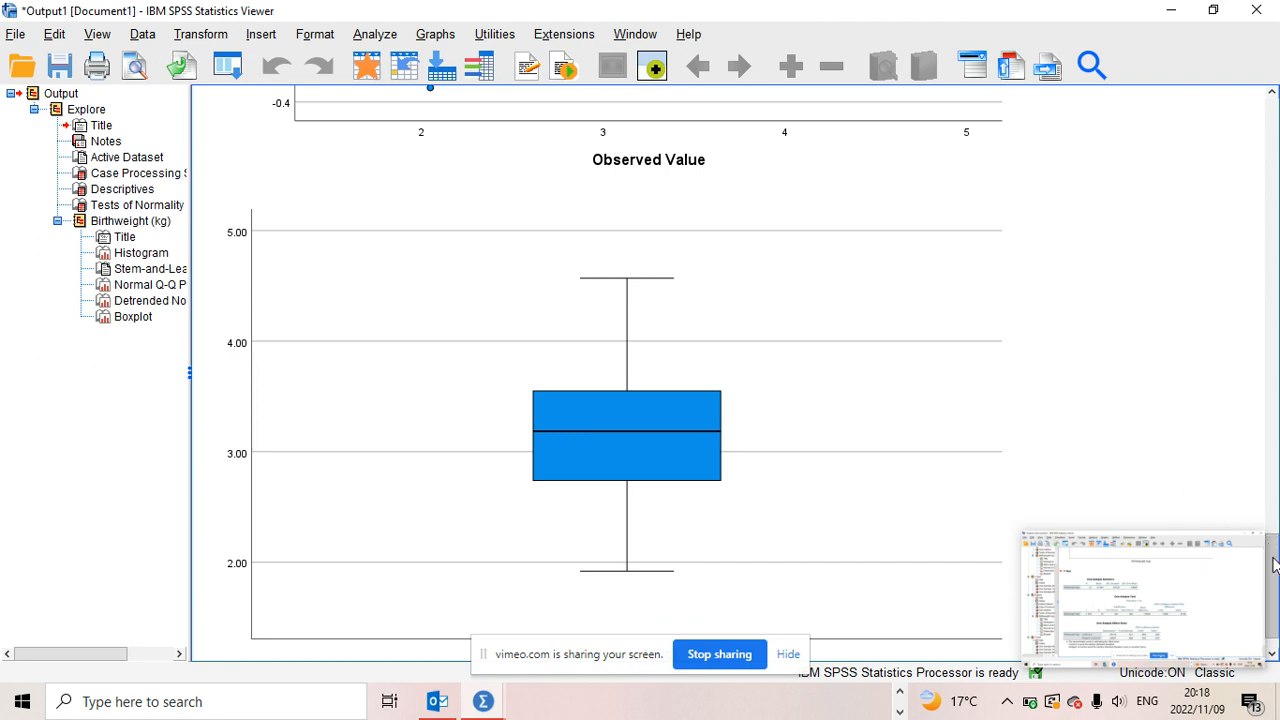
{"action": "scroll", "coordinate": [1274, 565], "scroll_direction": "down", "scroll_amount": 1}
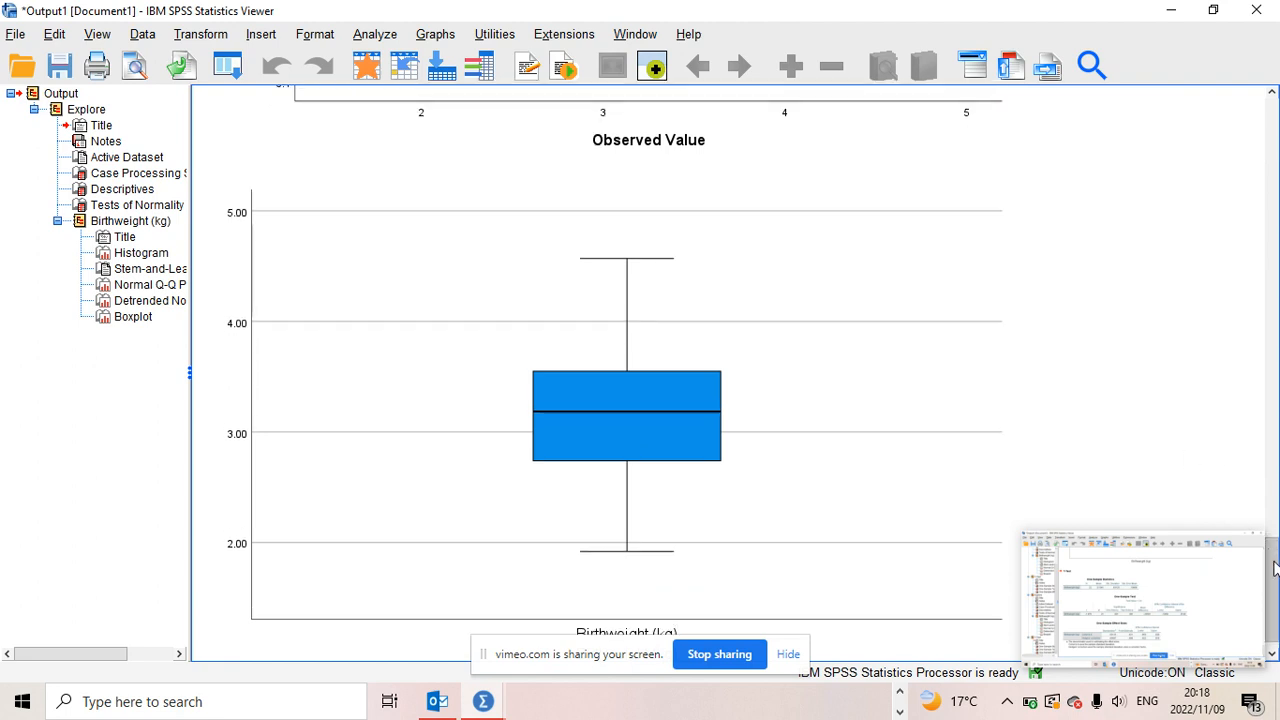
{"action": "scroll", "coordinate": [1274, 568], "scroll_direction": "down", "scroll_amount": 1}
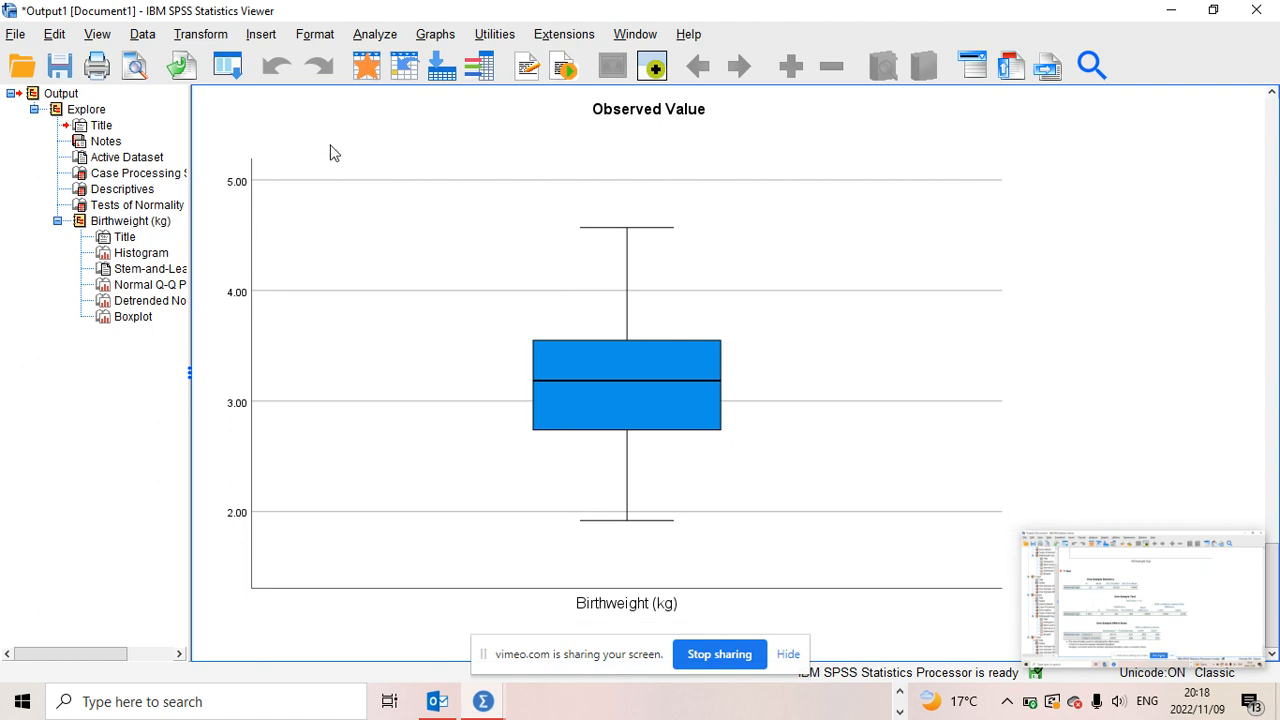
Switch to the Introduction to SPSS _General presentation in PowerPoint and view the One Sample T-test example on slide 113
{"action": "left_click", "coordinate": [376, 36]}
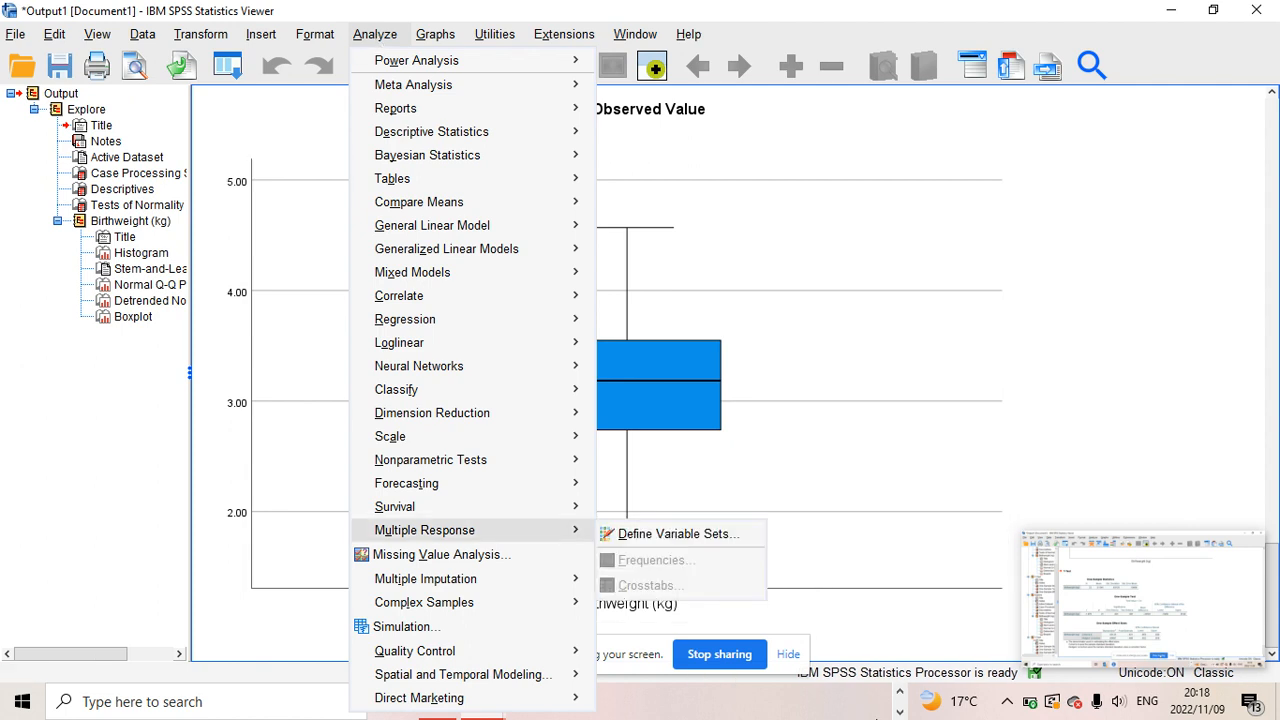
{"action": "left_click", "coordinate": [846, 689]}
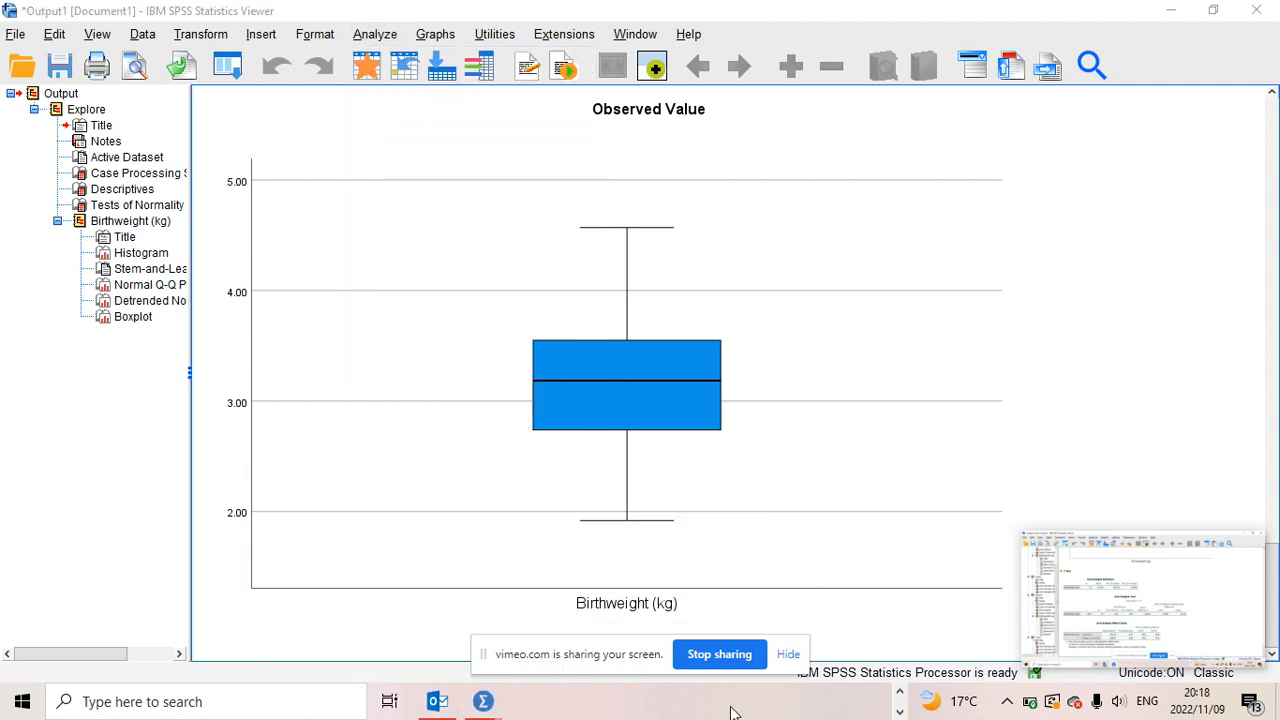
{"action": "left_click", "coordinate": [899, 709]}
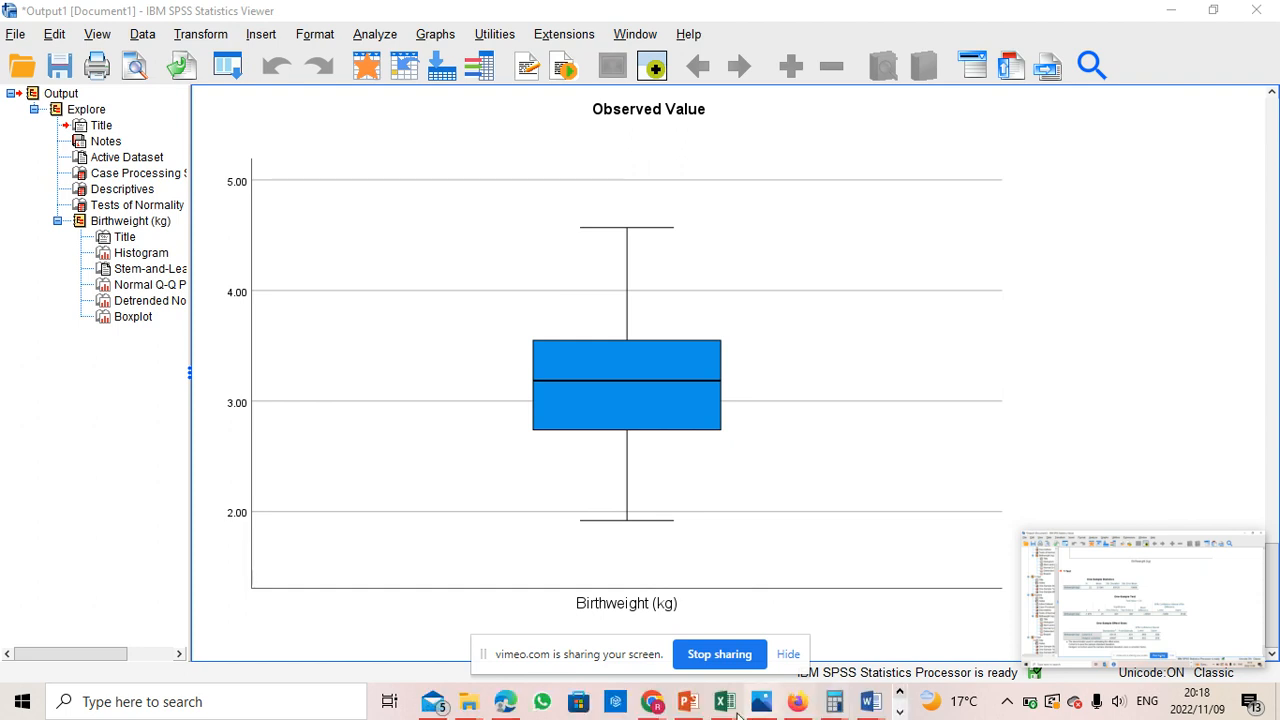
{"action": "left_click", "coordinate": [686, 704]}
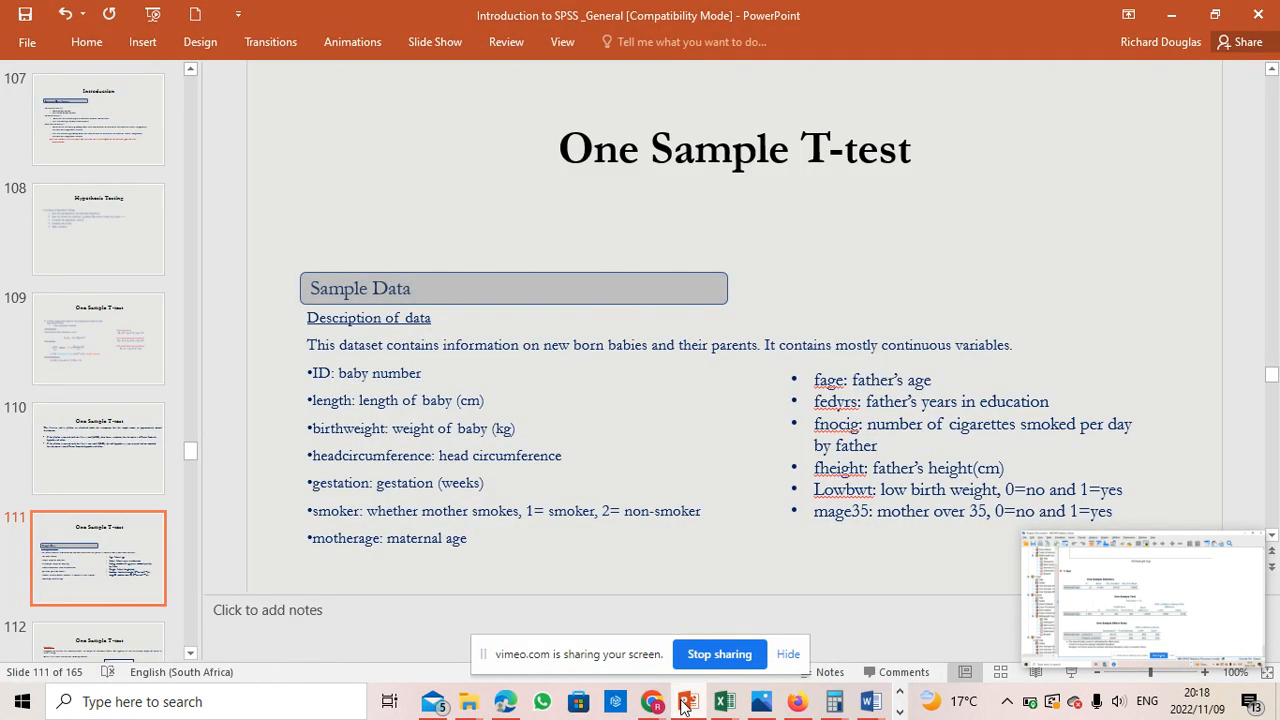
{"action": "key", "text": "Page_Down"}
{"action": "key", "text": "Page_Down"}
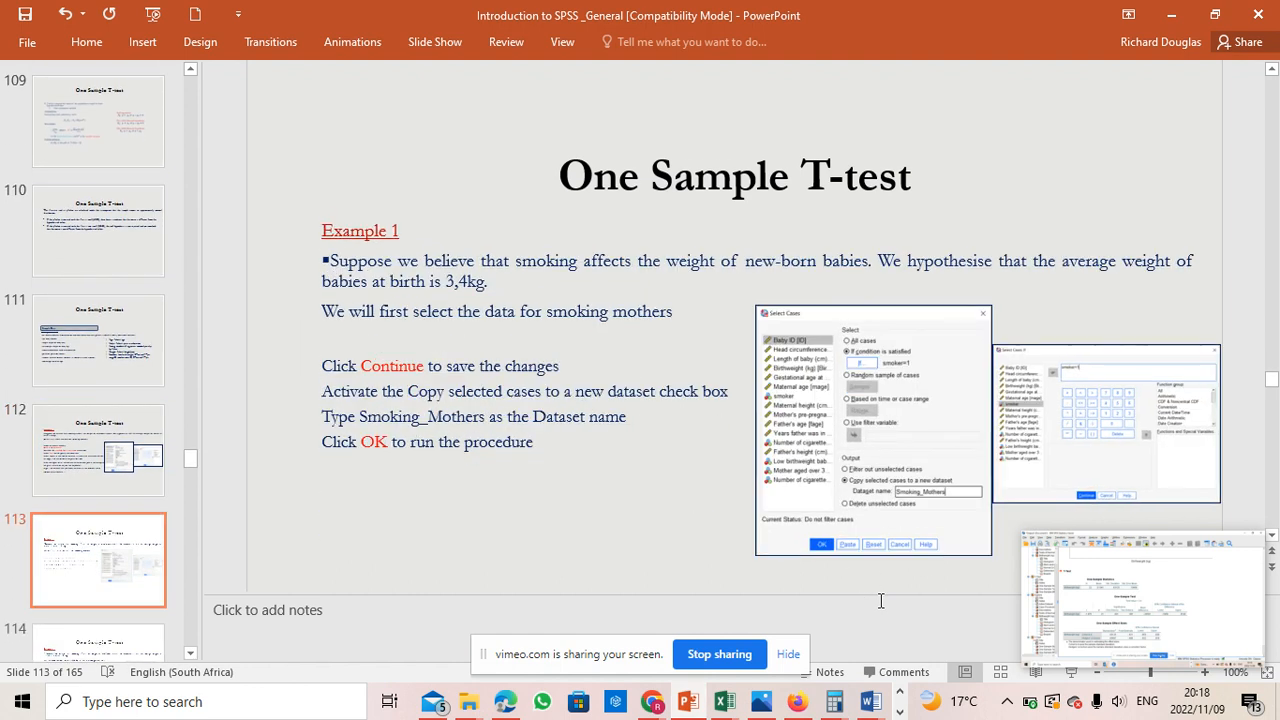
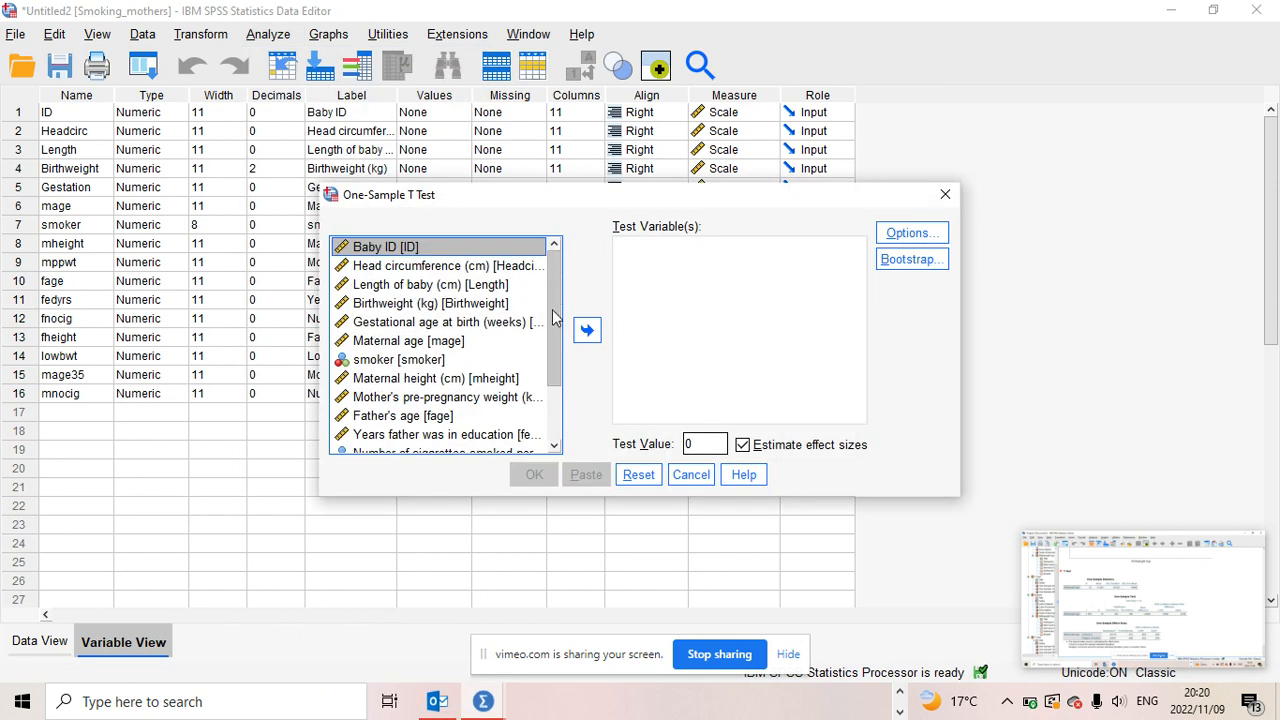
Assign Birthweight (kg) as the test variable of the One-Sample T Test and set the test value to 3.4
{"action": "mouse_move", "coordinate": [552, 322]}
{"action": "left_mouse_down"}
{"action": "mouse_move", "coordinate": [549, 353]}
{"action": "mouse_move", "coordinate": [549, 318]}
{"action": "left_mouse_up"}
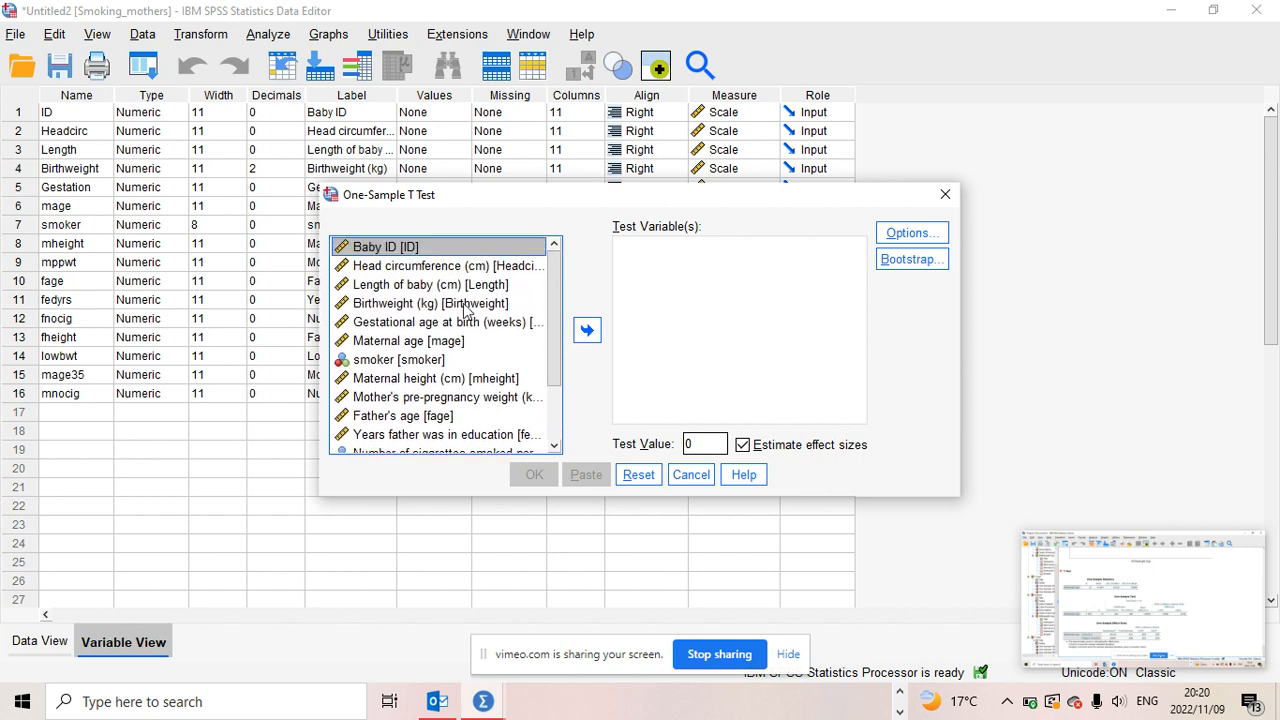
{"action": "left_click", "coordinate": [438, 309]}
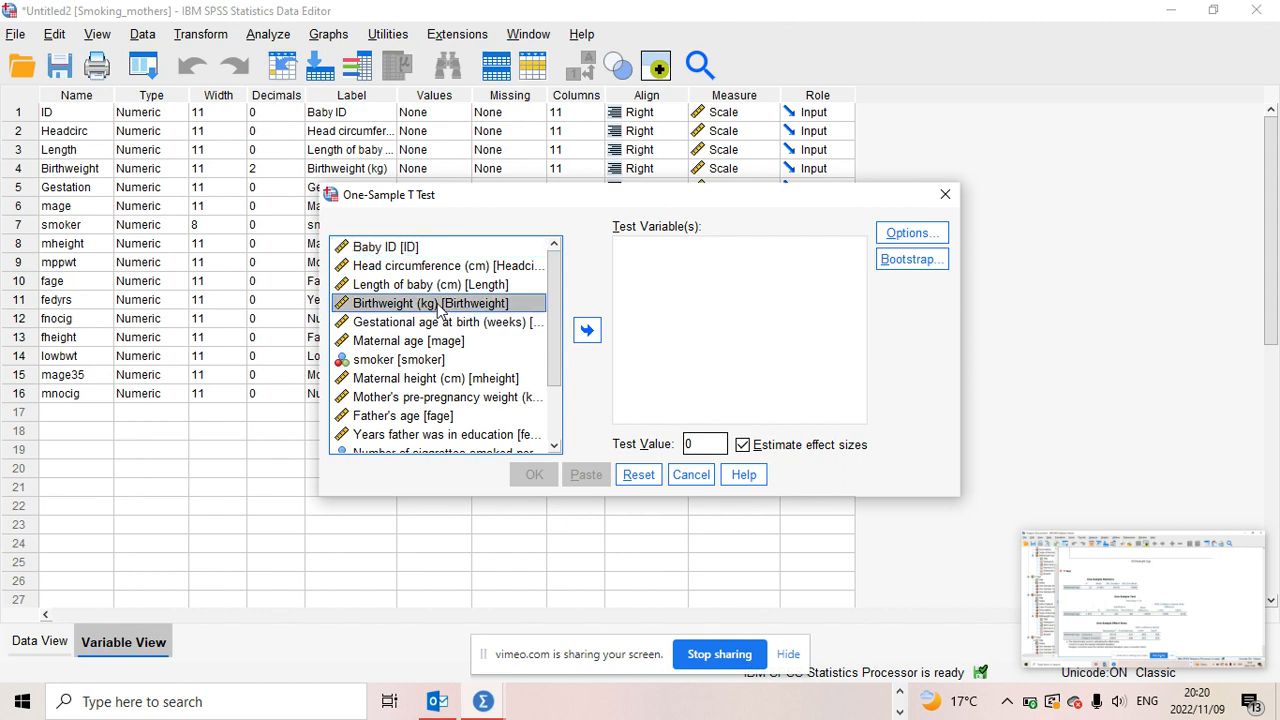
{"action": "left_click", "coordinate": [587, 330]}
{"action": "double_click", "coordinate": [705, 444]}
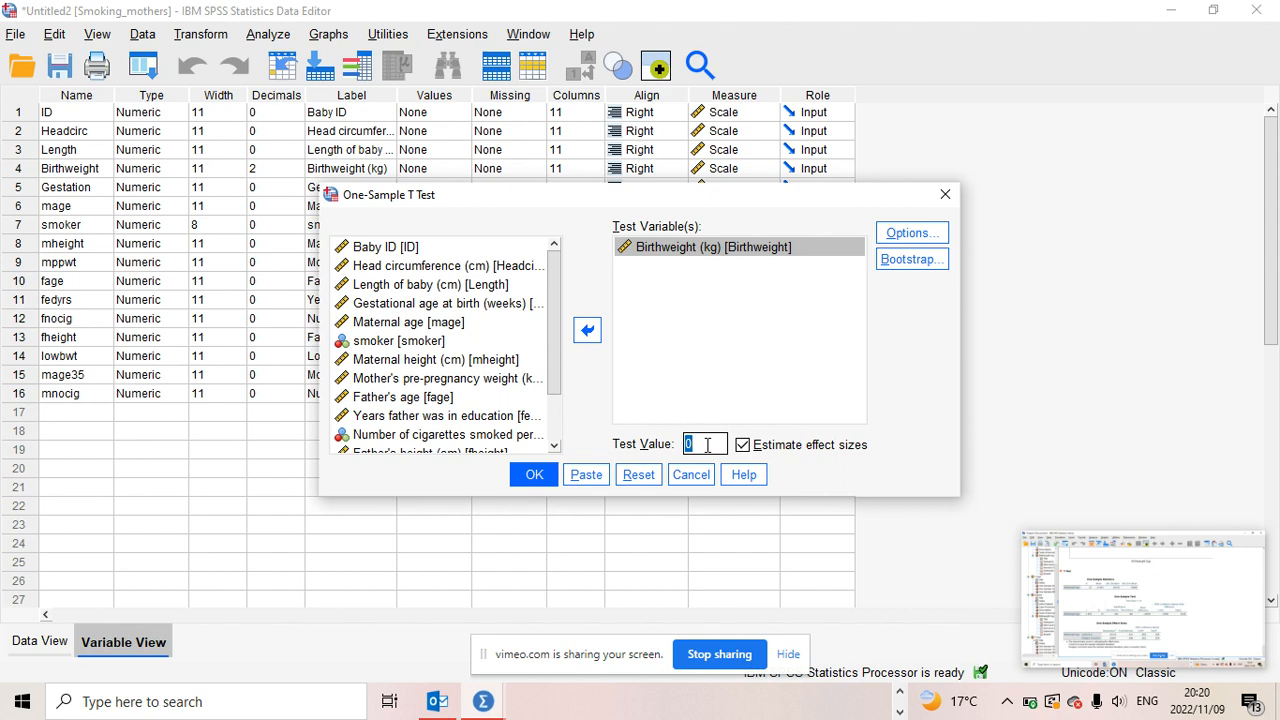
{"action": "key", "text": "BackSpace"}
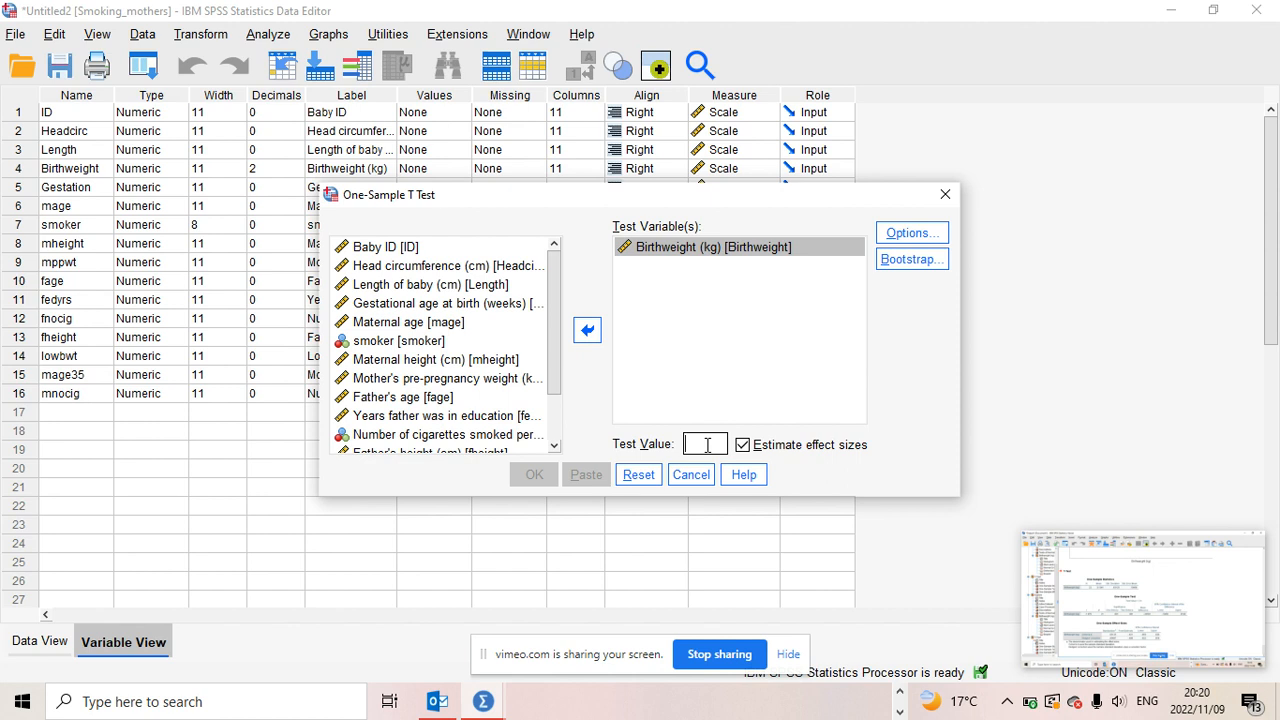
{"action": "type", "text": "3."}
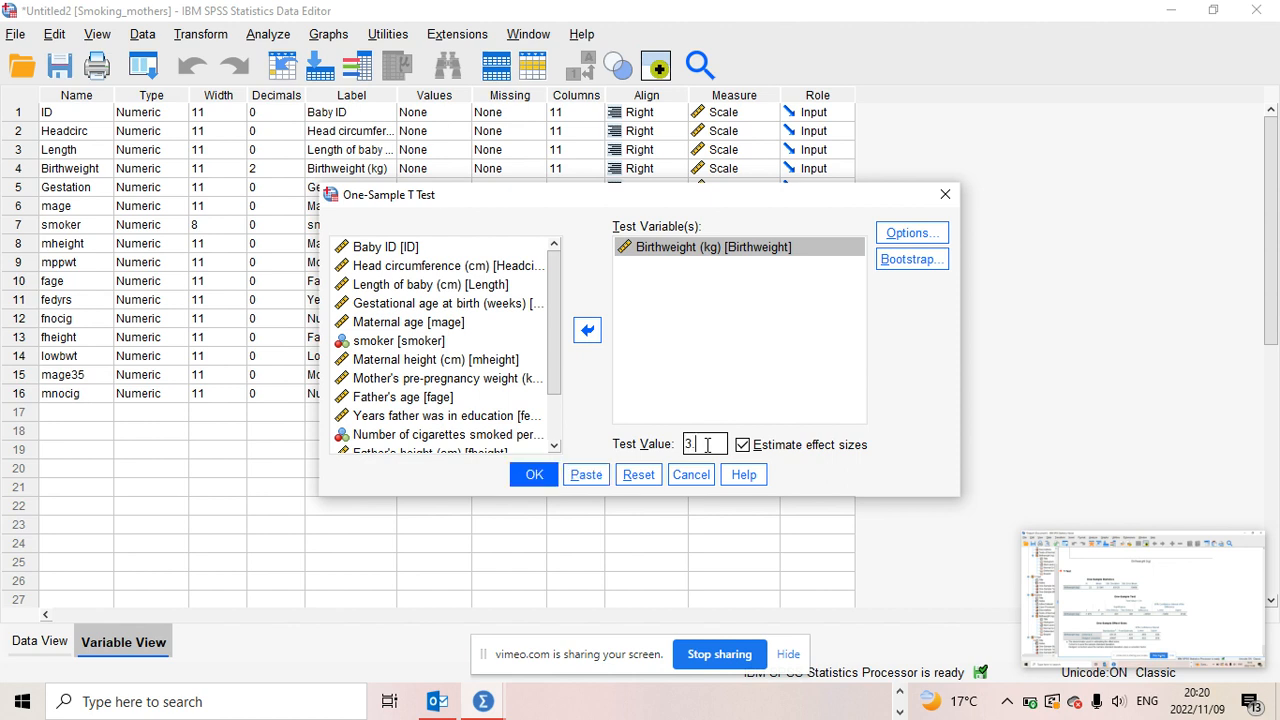
{"action": "type", "text": "4"}
Accept the 95% confidence interval with cases excluded analysis by analysis, and run the one-sample t-test
{"action": "left_click", "coordinate": [900, 238]}
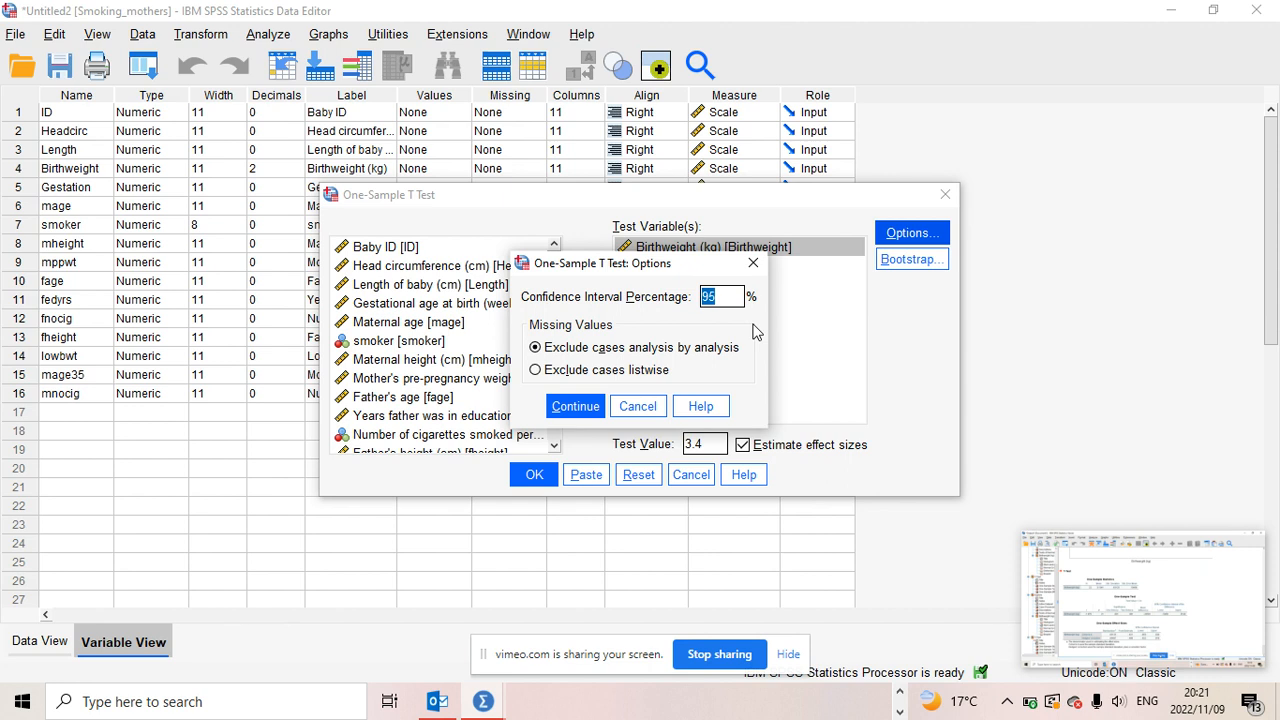
{"action": "left_click", "coordinate": [576, 407]}
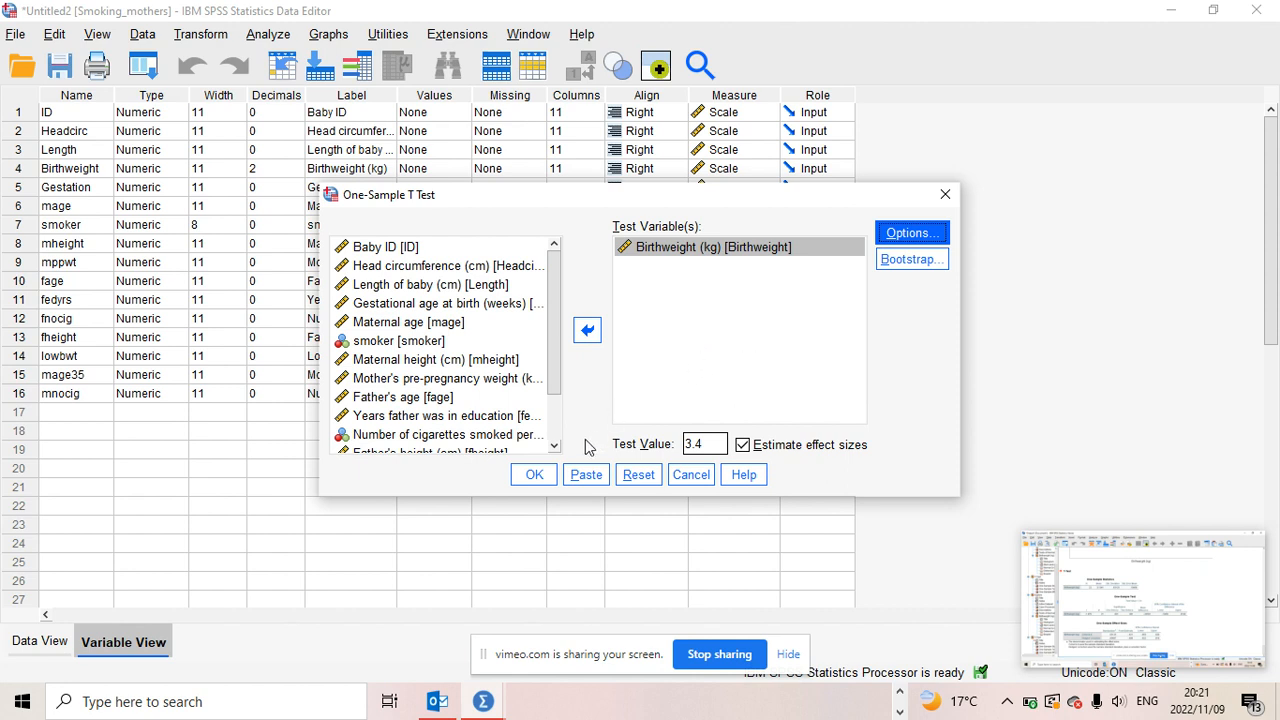
{"action": "left_click", "coordinate": [533, 476]}
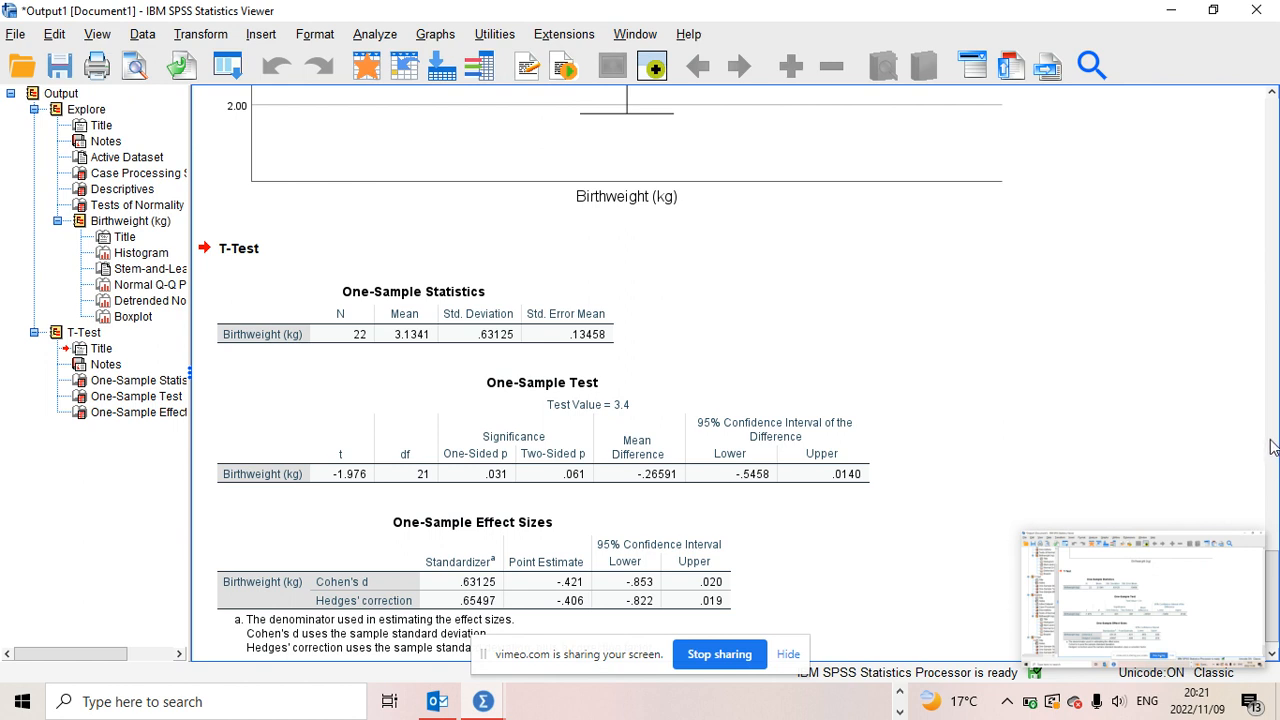
Close the floating screen-share preview and examine the One-Sample Test table for Birthweight (kg) in the T-Test output
{"action": "mouse_move", "coordinate": [1262, 540]}
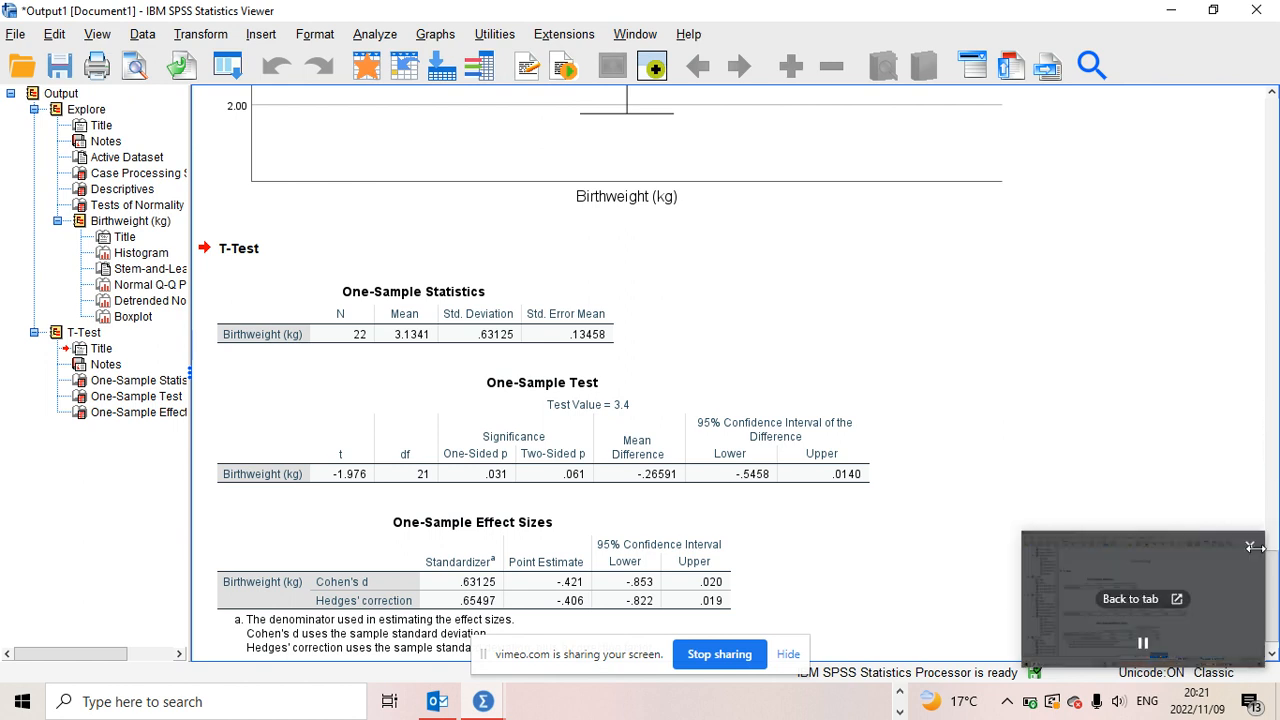
{"action": "left_click", "coordinate": [1251, 547]}
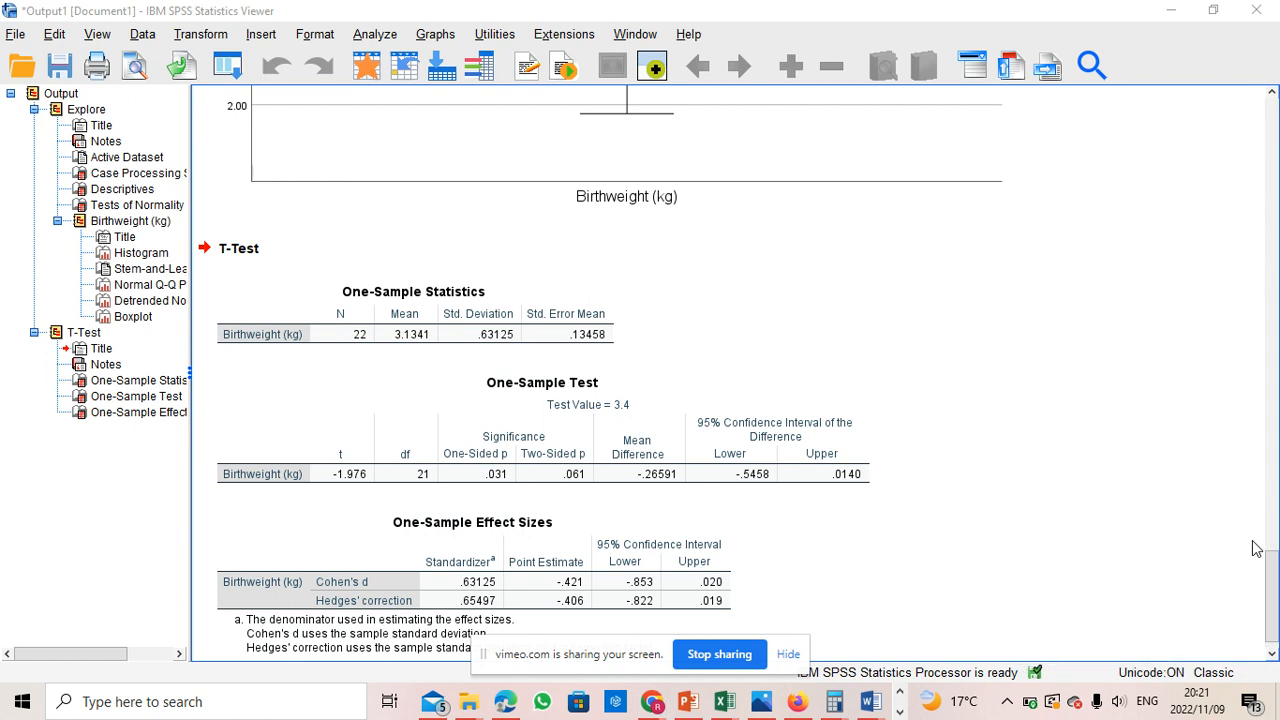
{"action": "scroll", "coordinate": [1274, 580], "scroll_direction": "down", "scroll_amount": 1}
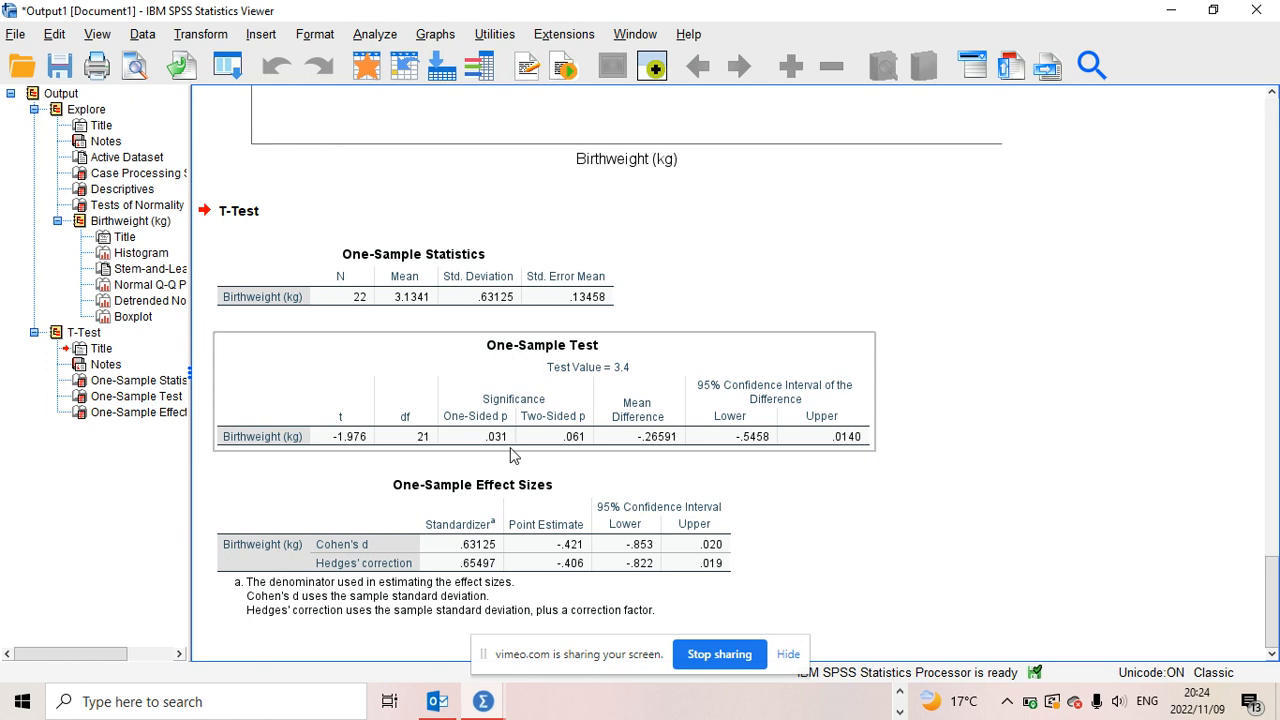
{"action": "left_click", "coordinate": [576, 458]}
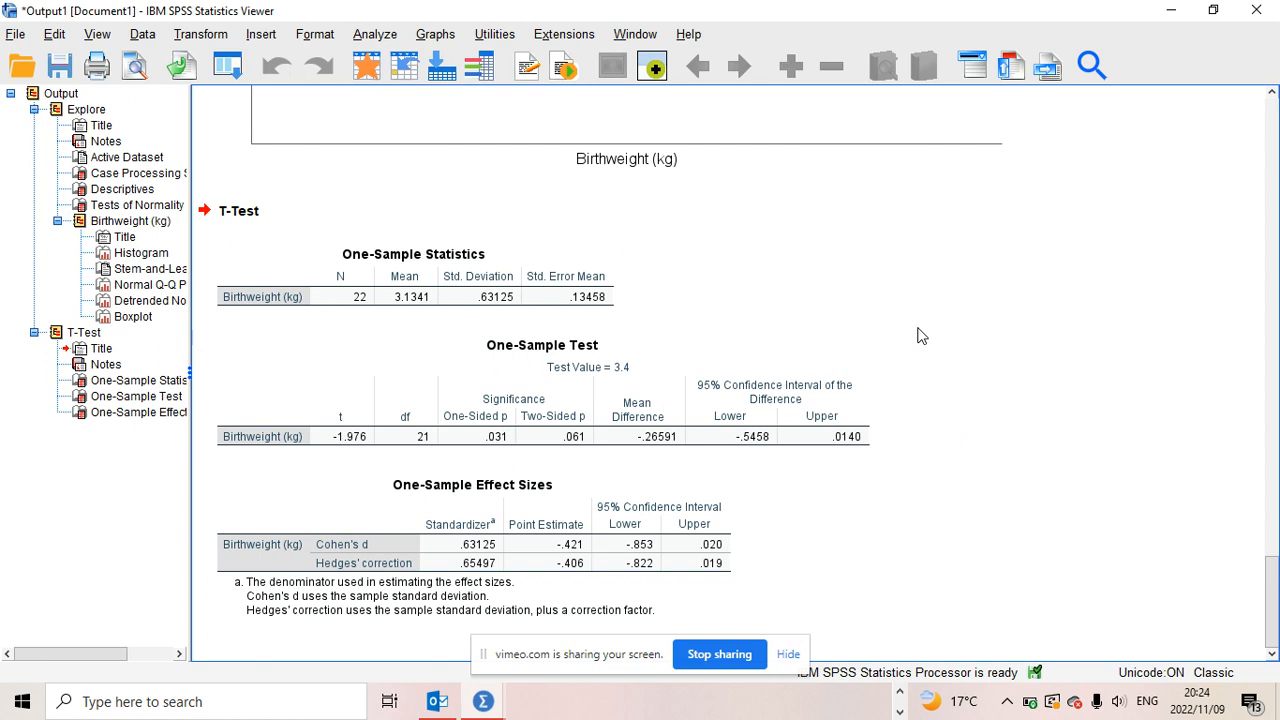
{"action": "left_click", "coordinate": [654, 346]}
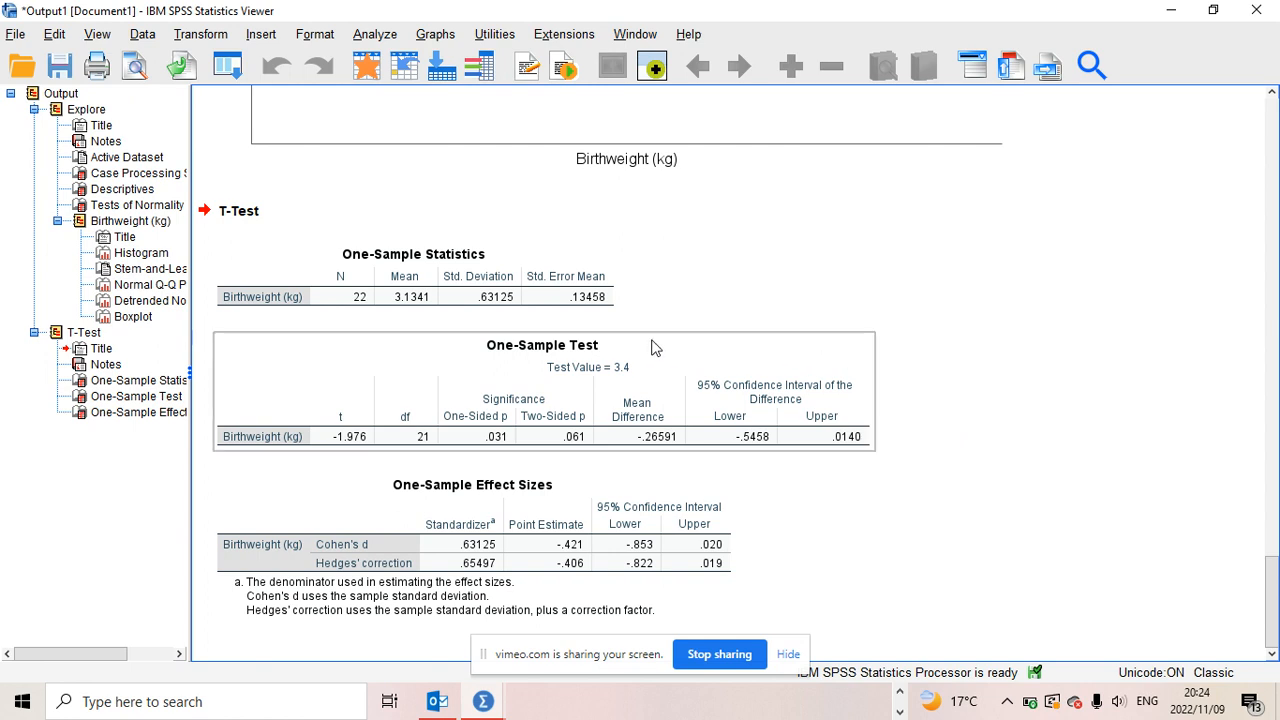